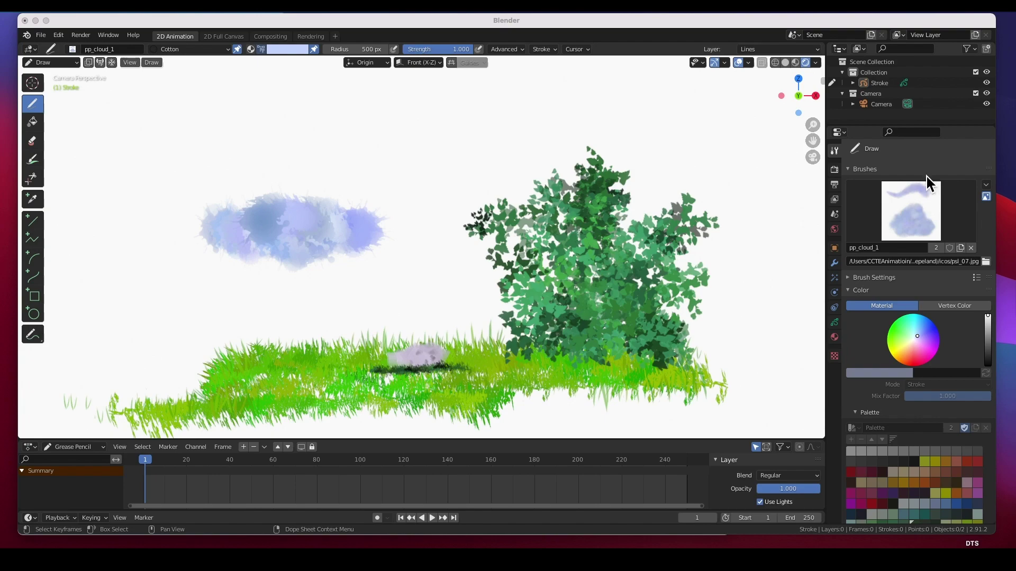
Review the imported brushes and locate the downloaded Brush Pack folder on the desktop
click(924, 220)
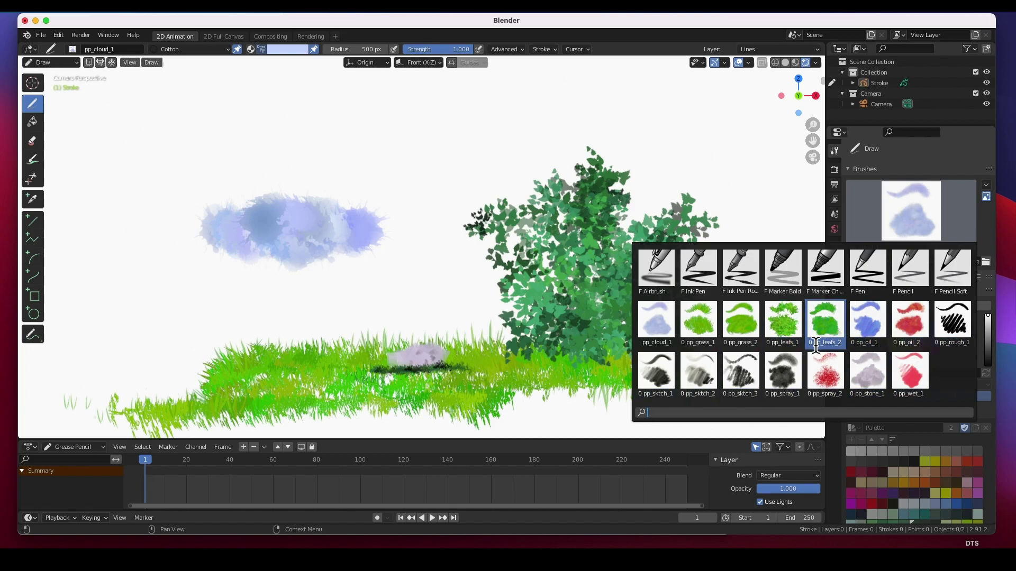
click(794, 211)
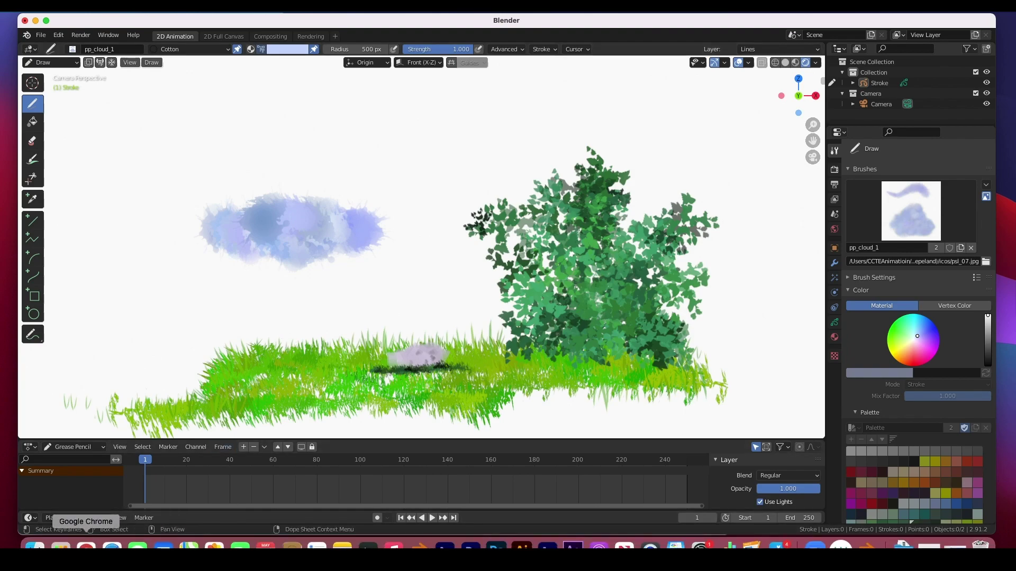
click(85, 546)
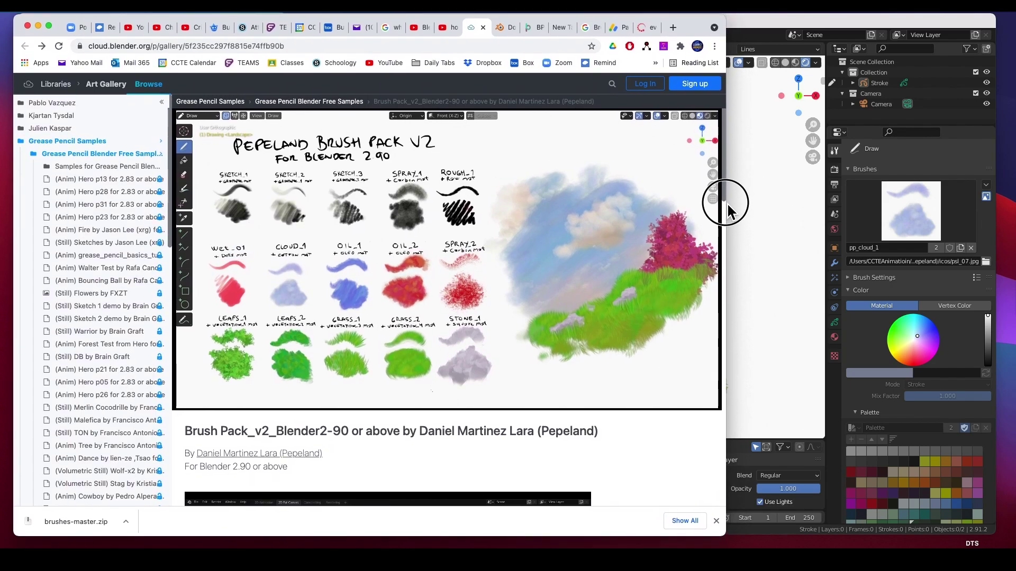
drag(729, 196, 731, 262)
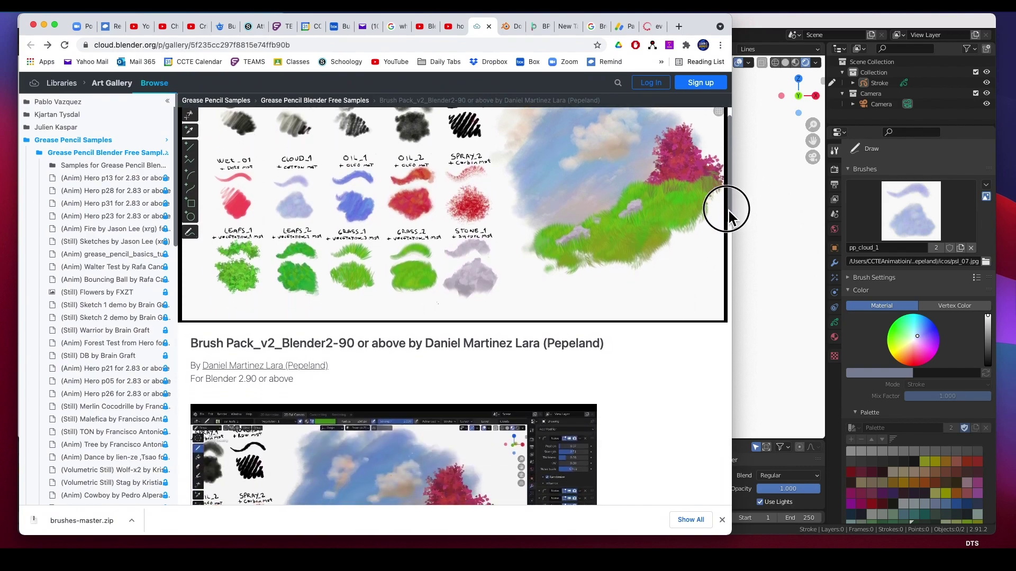
scroll(731, 263, down, 1)
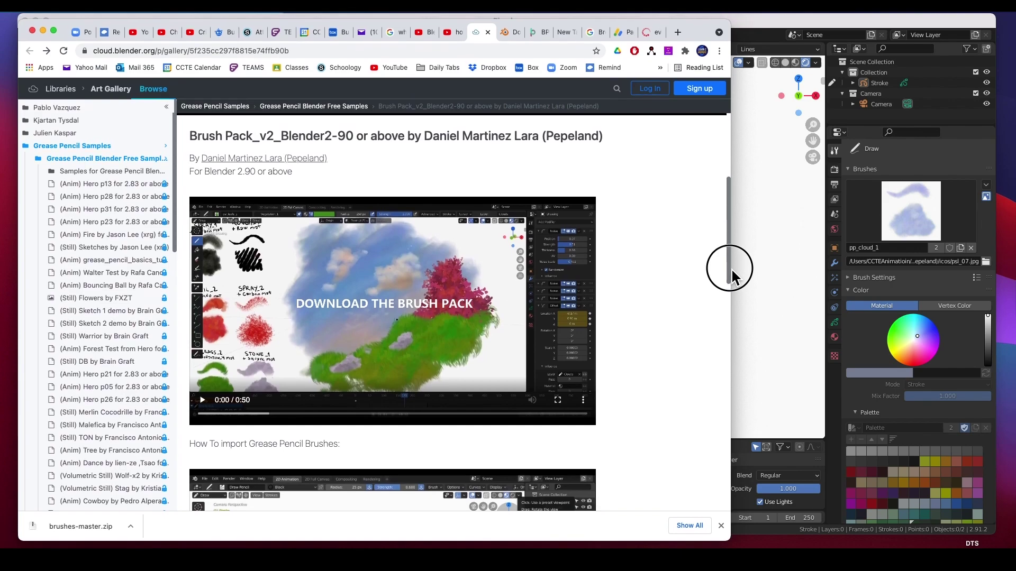
drag(728, 258, 730, 342)
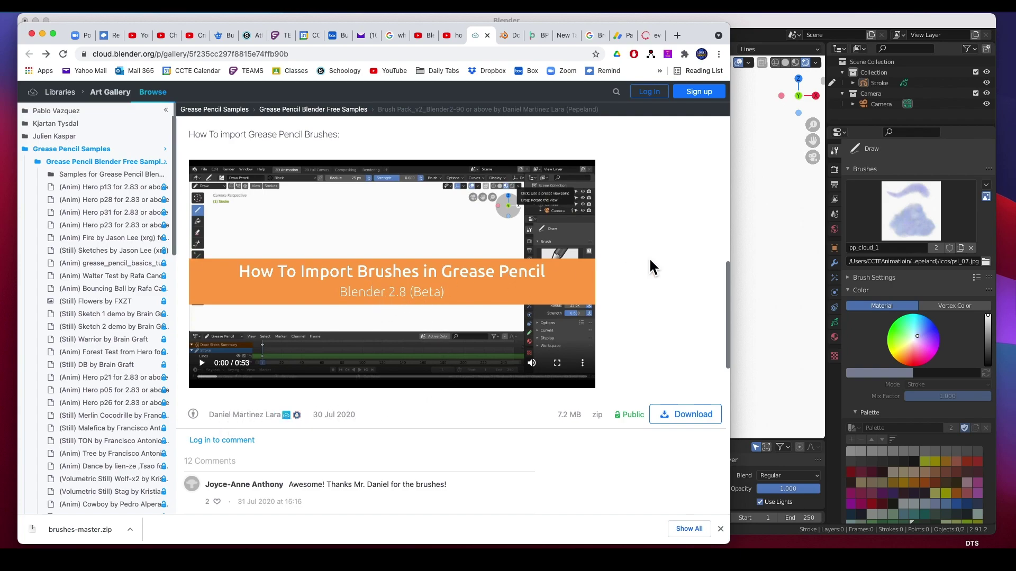
click(730, 314)
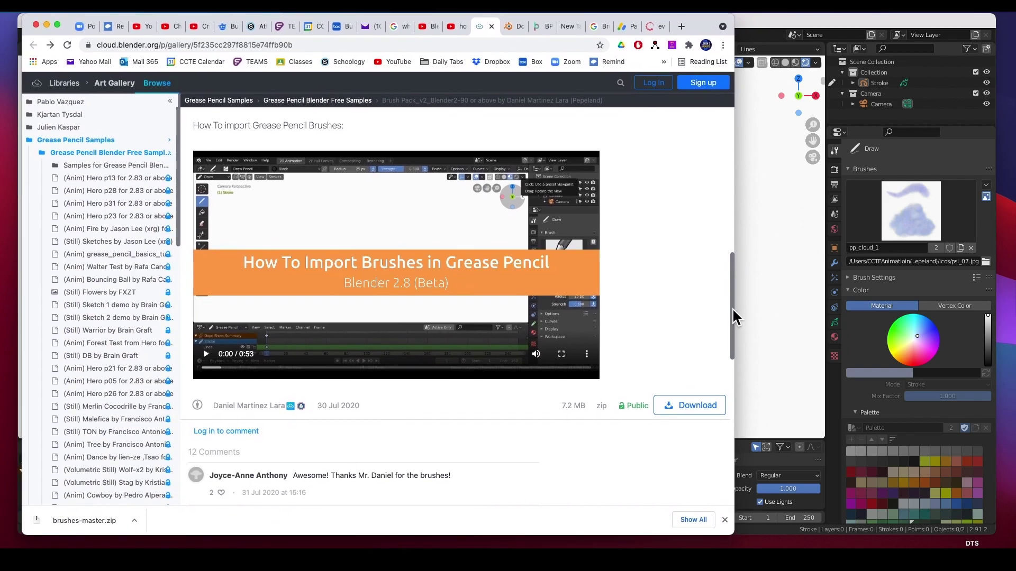
drag(733, 316, 733, 220)
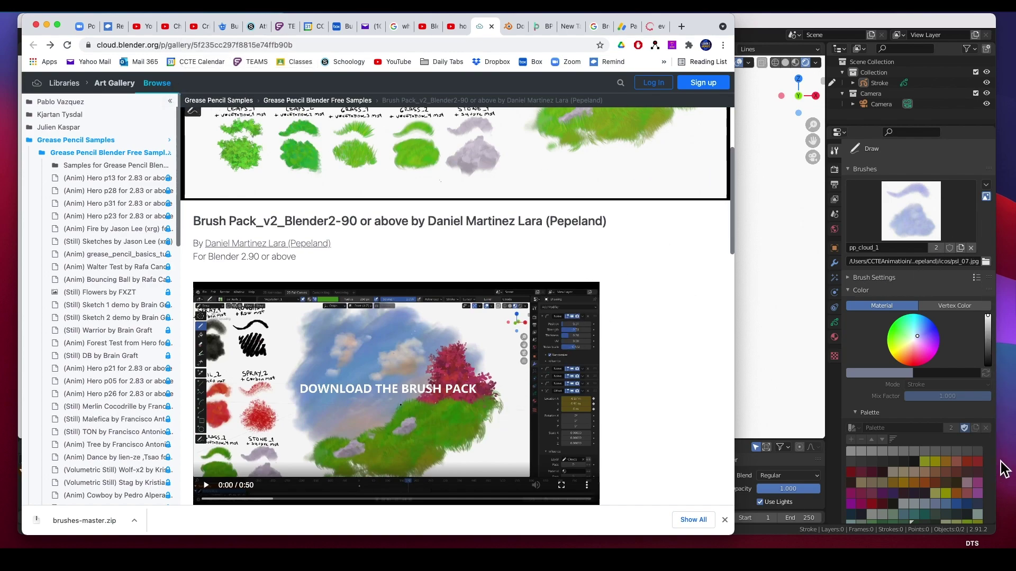
drag(997, 476, 912, 481)
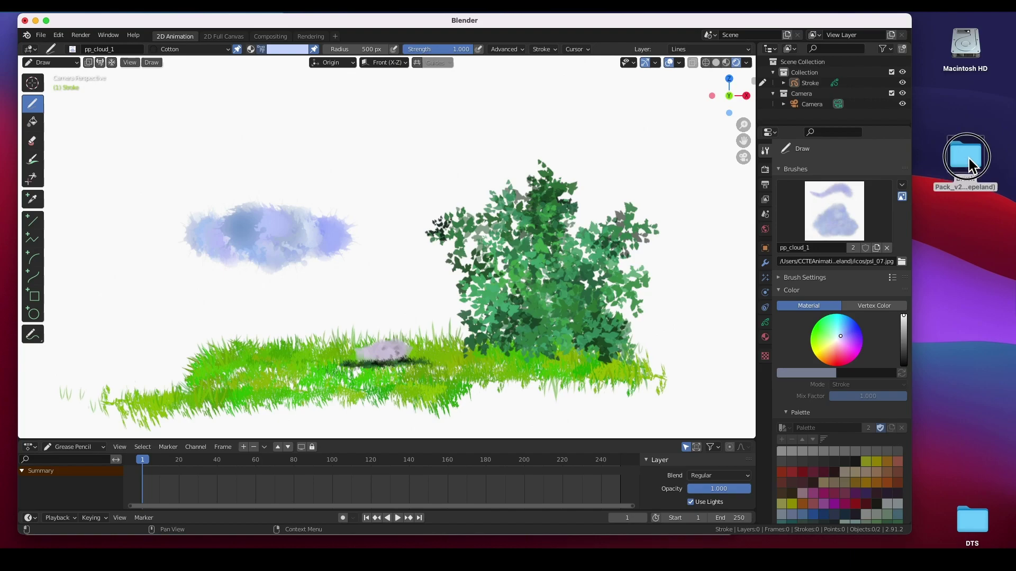
click(966, 159)
double_click(965, 168)
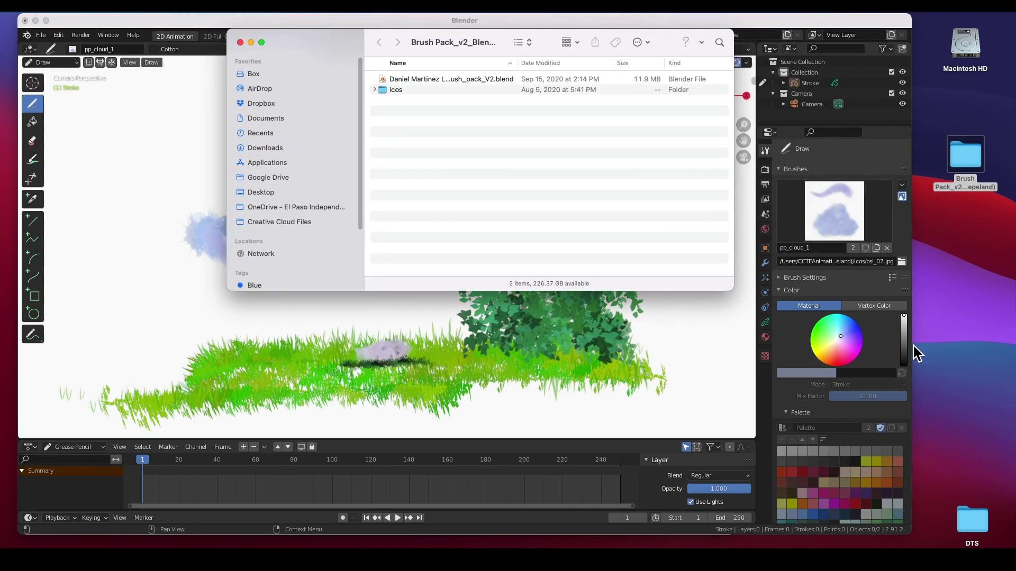
drag(914, 350, 1015, 343)
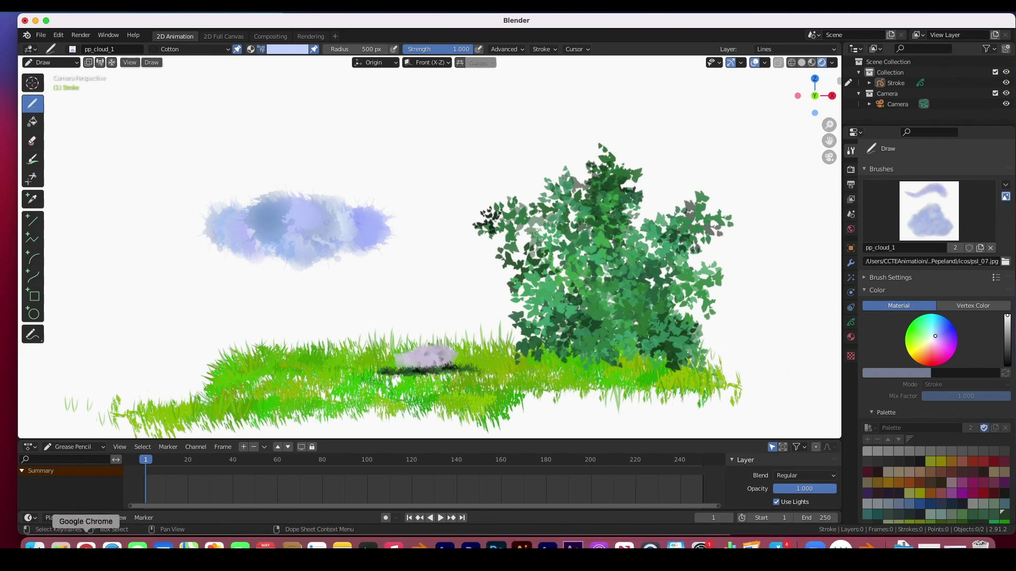
click(32, 546)
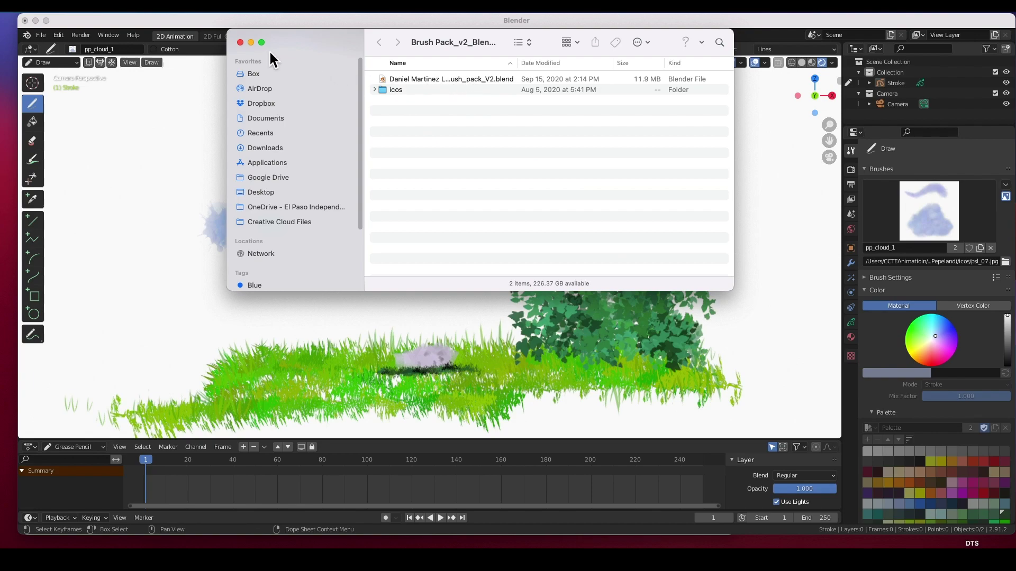
click(240, 42)
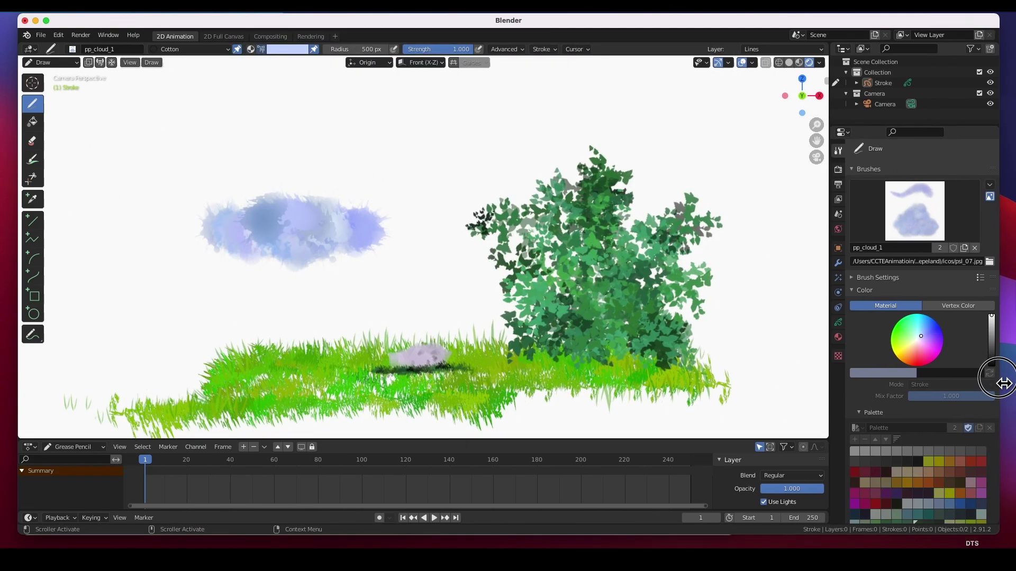
drag(1014, 380, 999, 379)
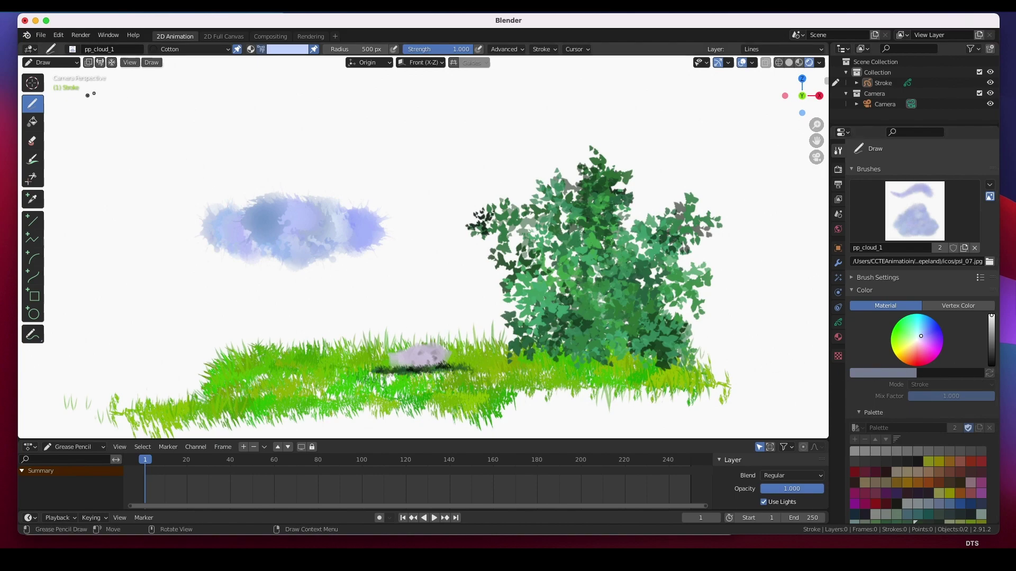
Start a new 2D Animation file without saving, confirming only the default Pencil brushes remain
click(44, 38)
mouse_move(65, 68)
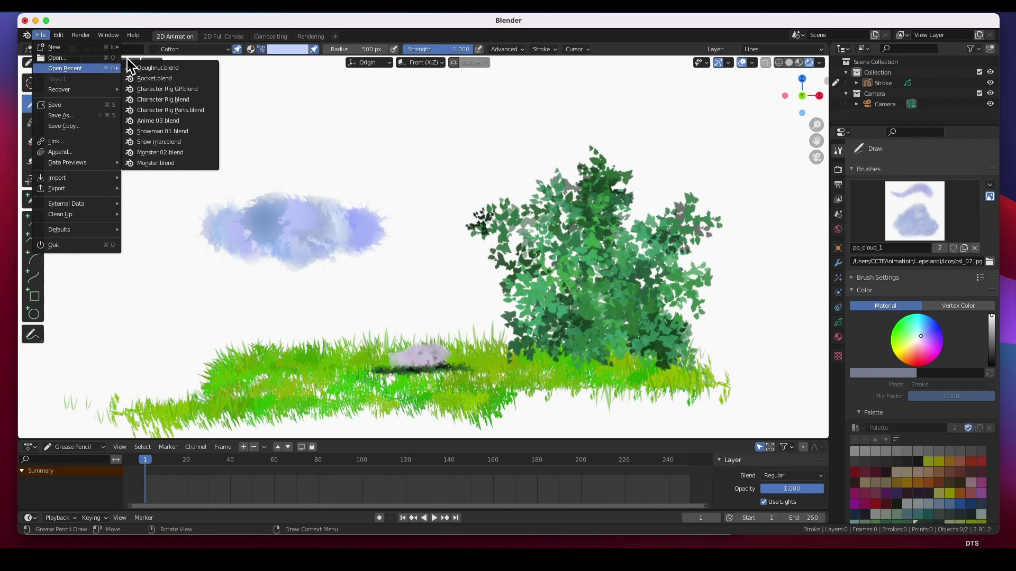
mouse_move(54, 47)
click(173, 67)
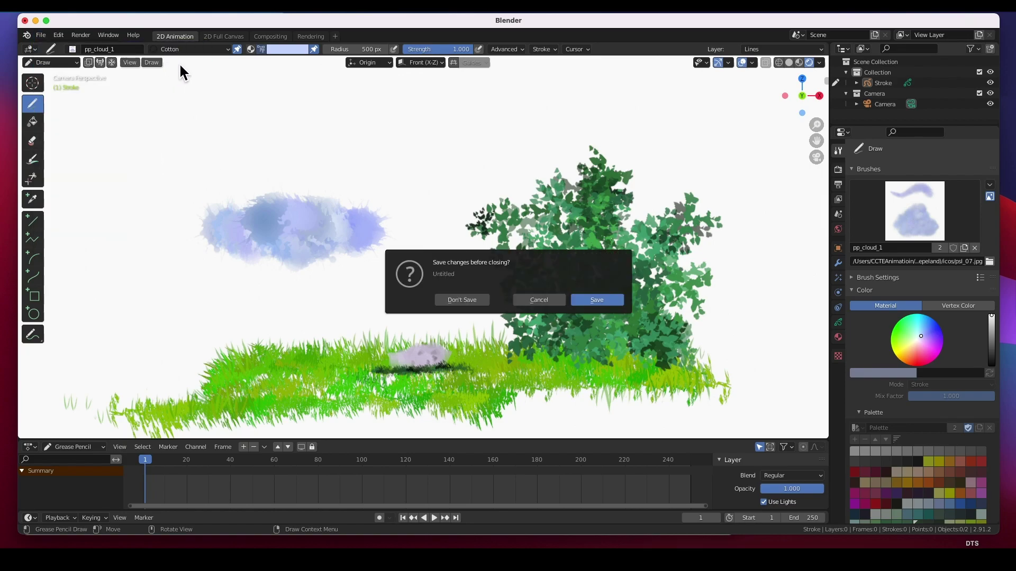
click(471, 306)
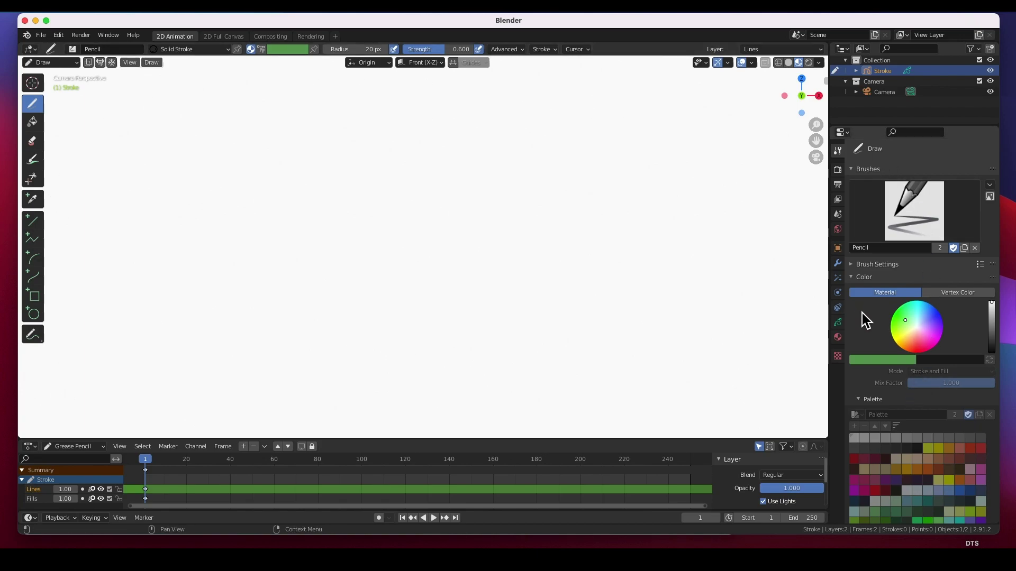
click(903, 219)
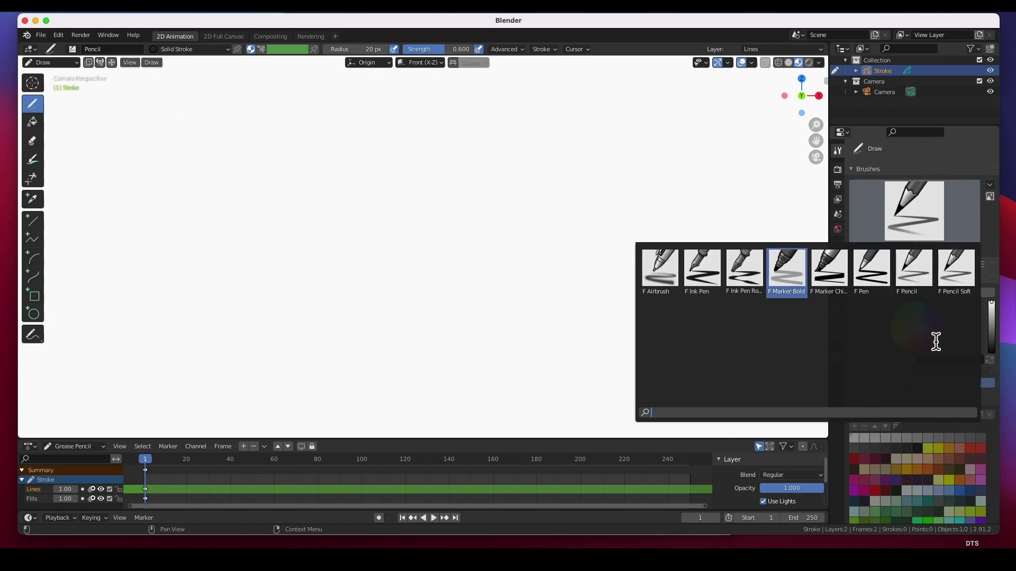
click(913, 270)
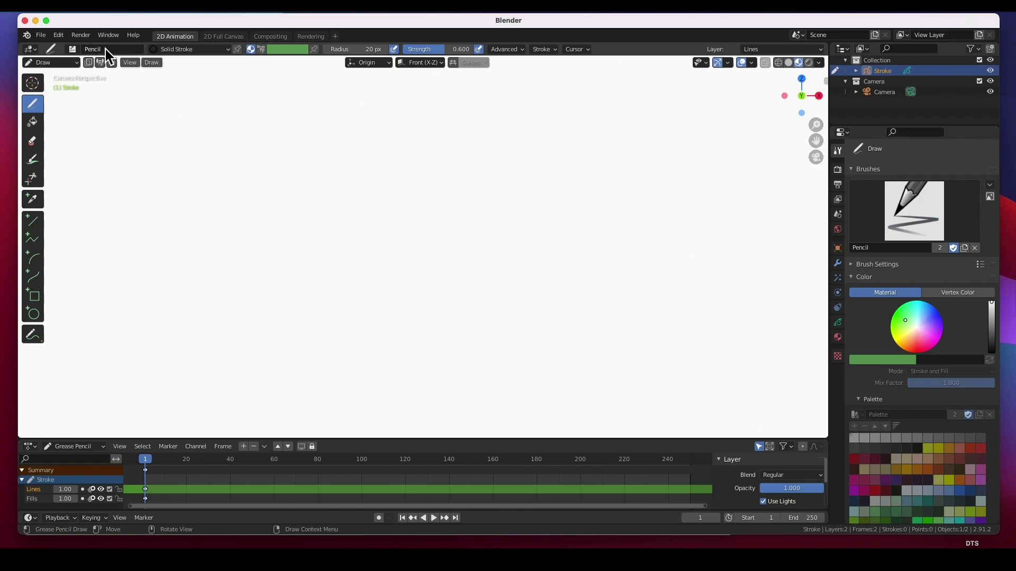
click(73, 50)
In File > Append, browse to brush_pack_V2.blend on the Desktop and enter its Brush folder
click(41, 36)
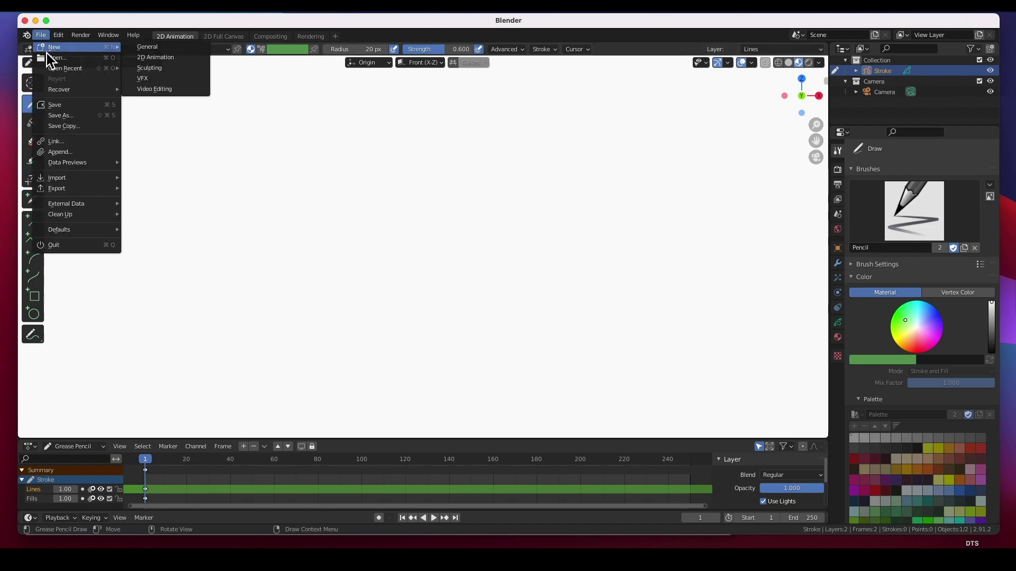
click(69, 156)
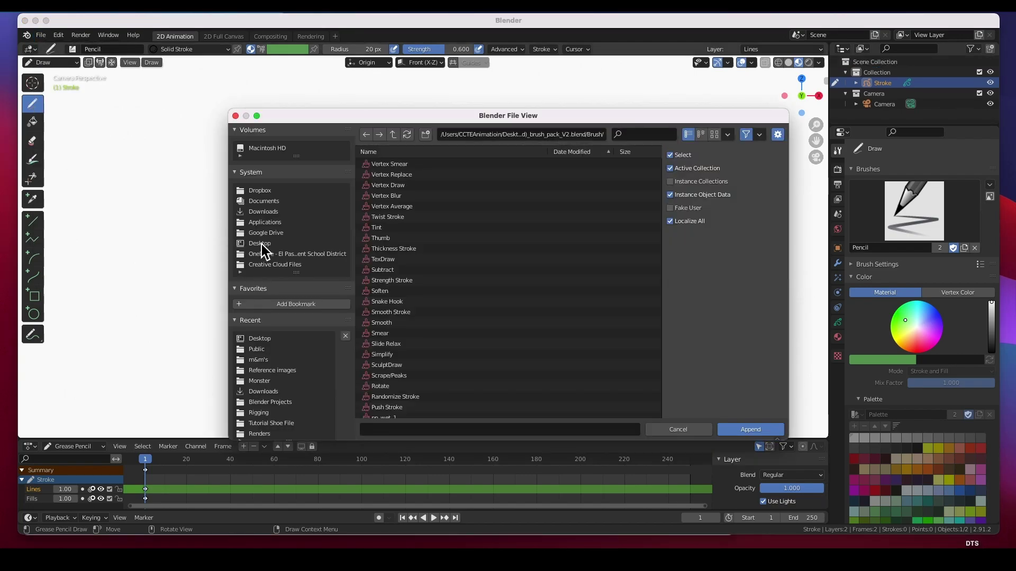
drag(415, 120, 380, 75)
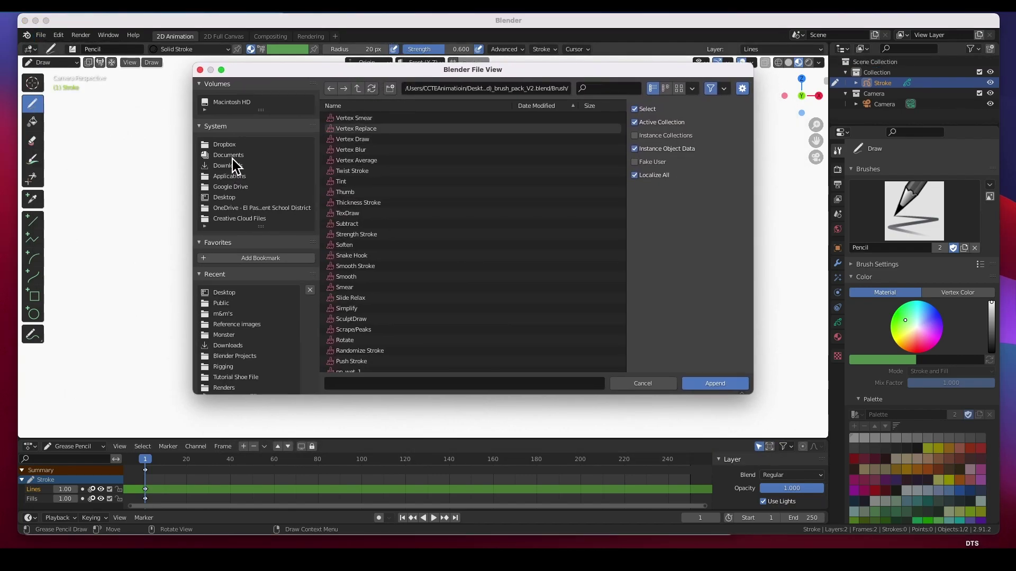
click(235, 196)
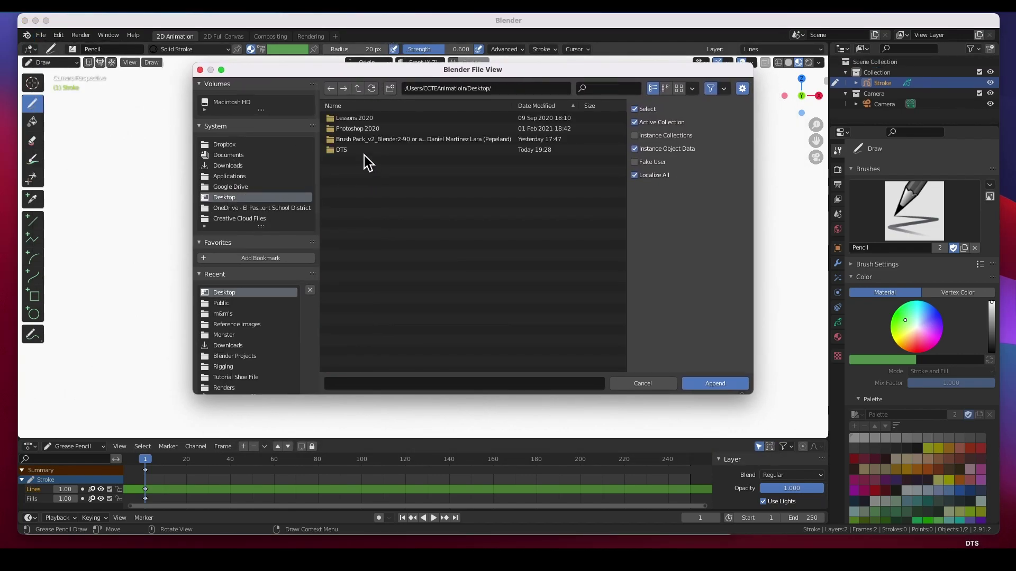
double_click(401, 141)
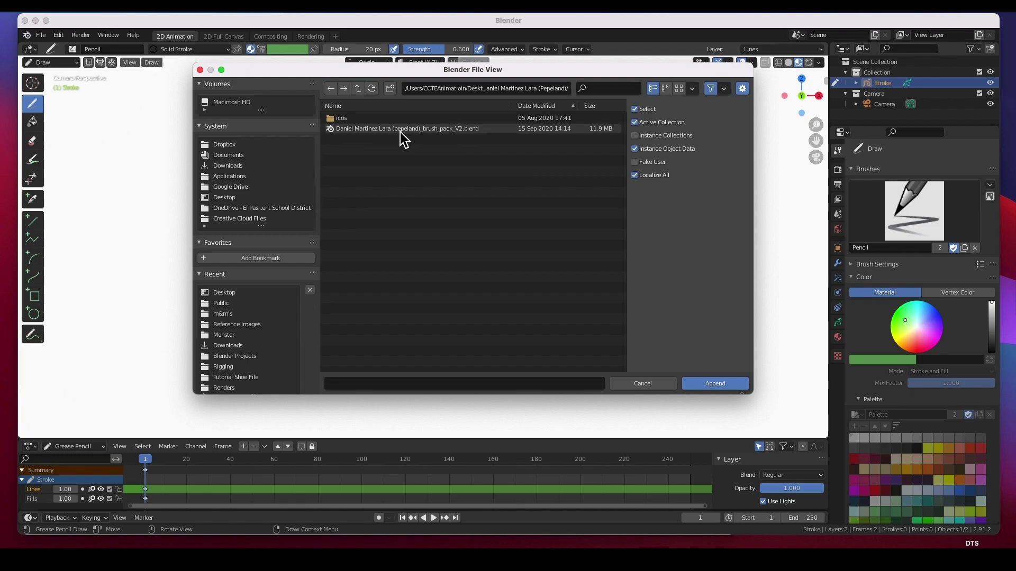
double_click(407, 131)
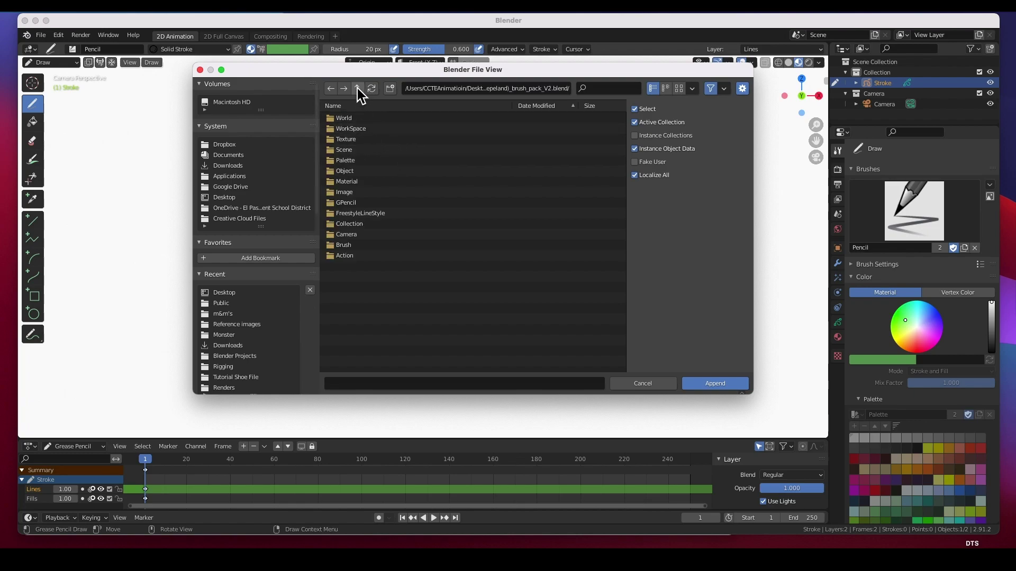
double_click(347, 246)
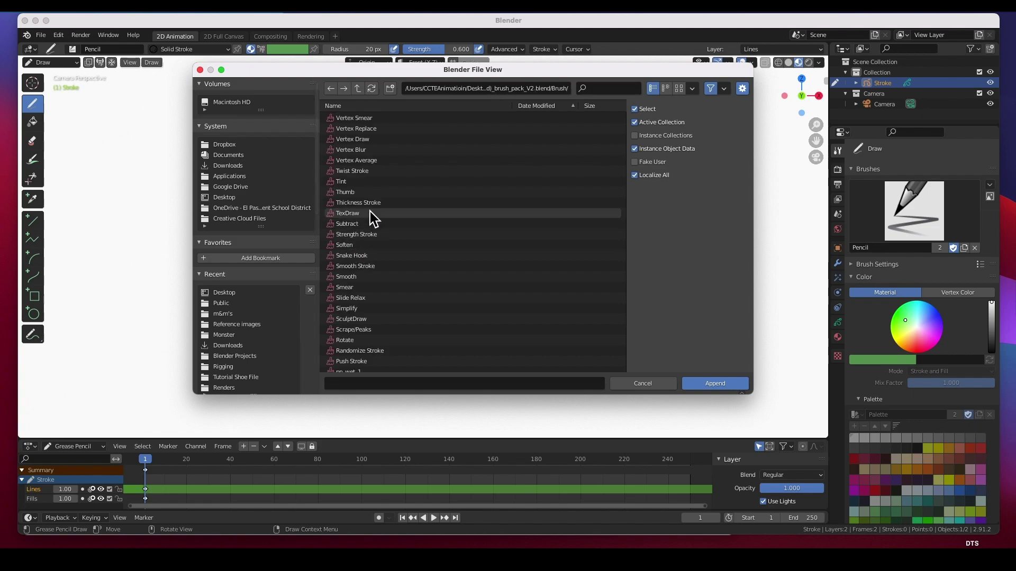
drag(625, 191, 623, 262)
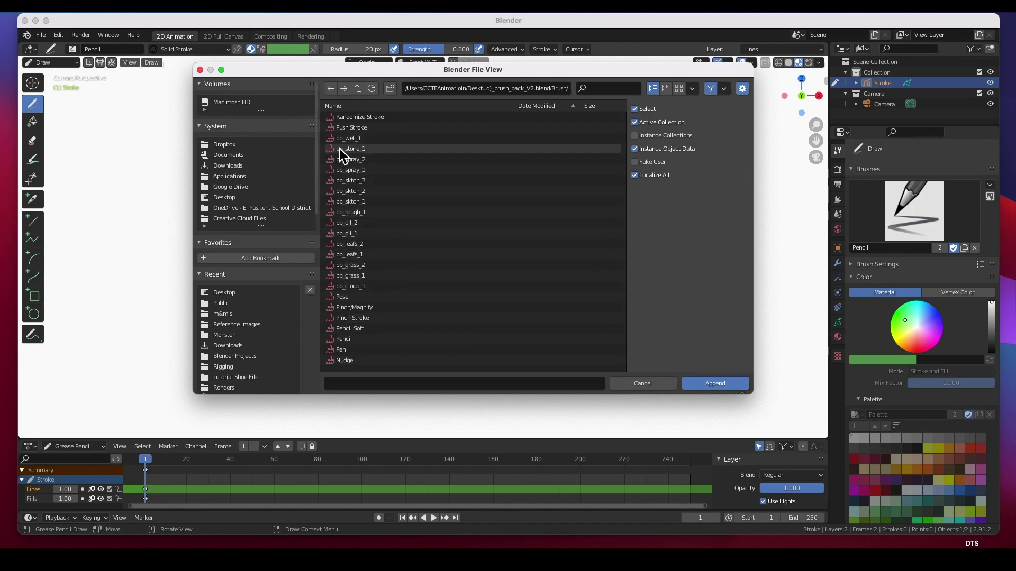
Select all pp_ brushes from pp_wet_1 through pp_cloud_1 and append them
click(356, 141)
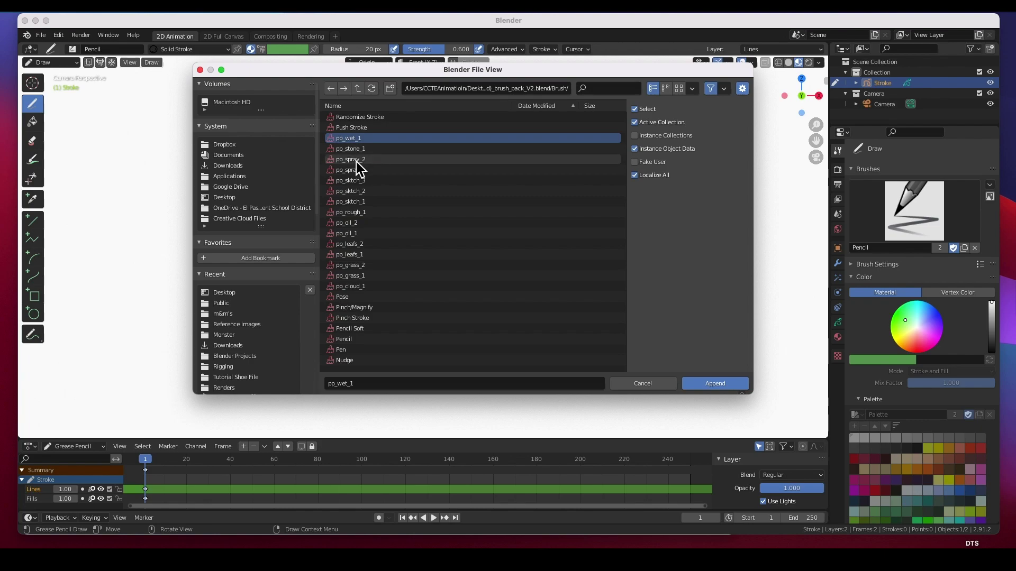
shift+click(357, 289)
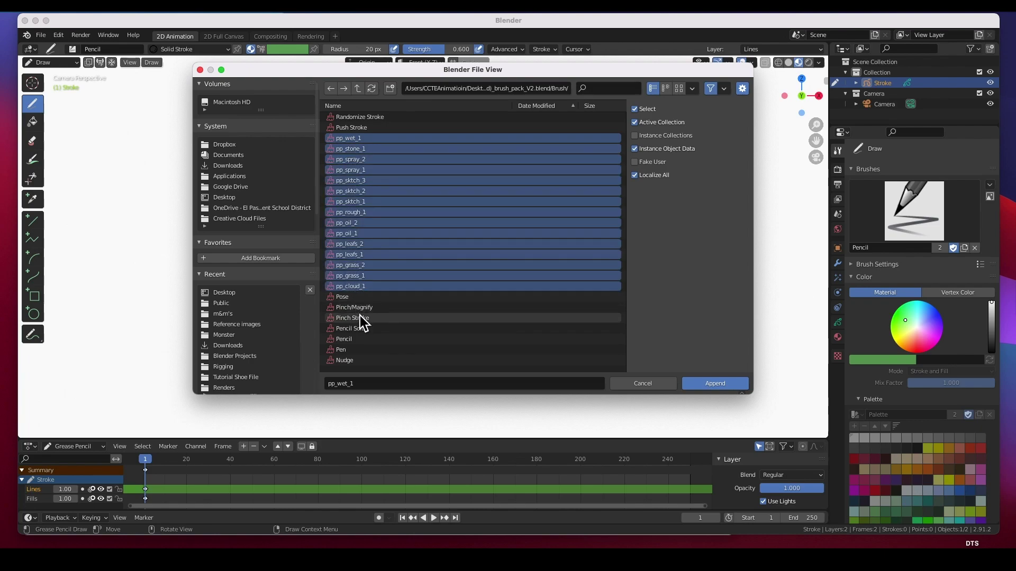
click(715, 386)
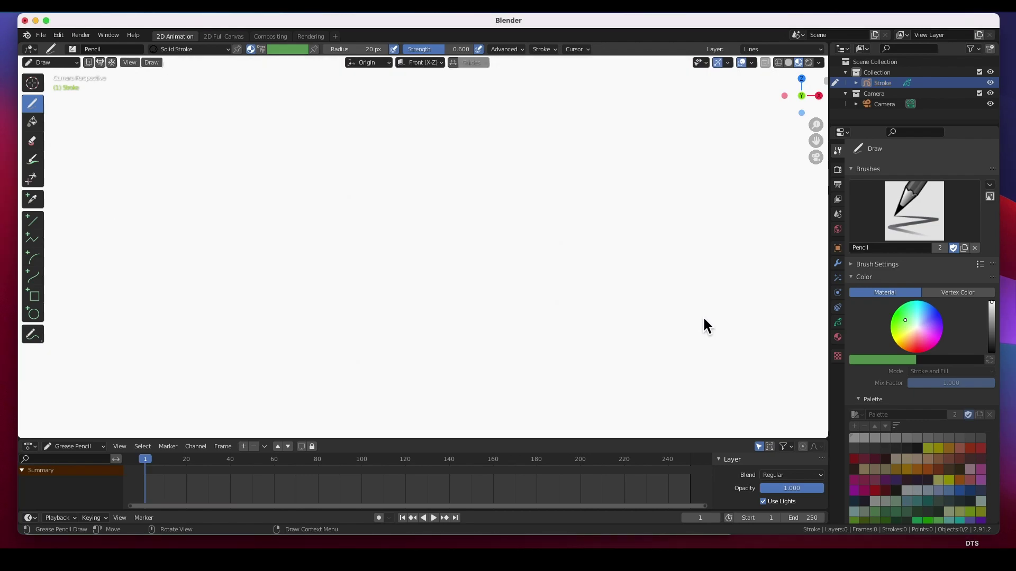
With pp_cloud_1 at 500 px radius, undo a test stroke and paint a soft bluish cloud upper-left
click(923, 222)
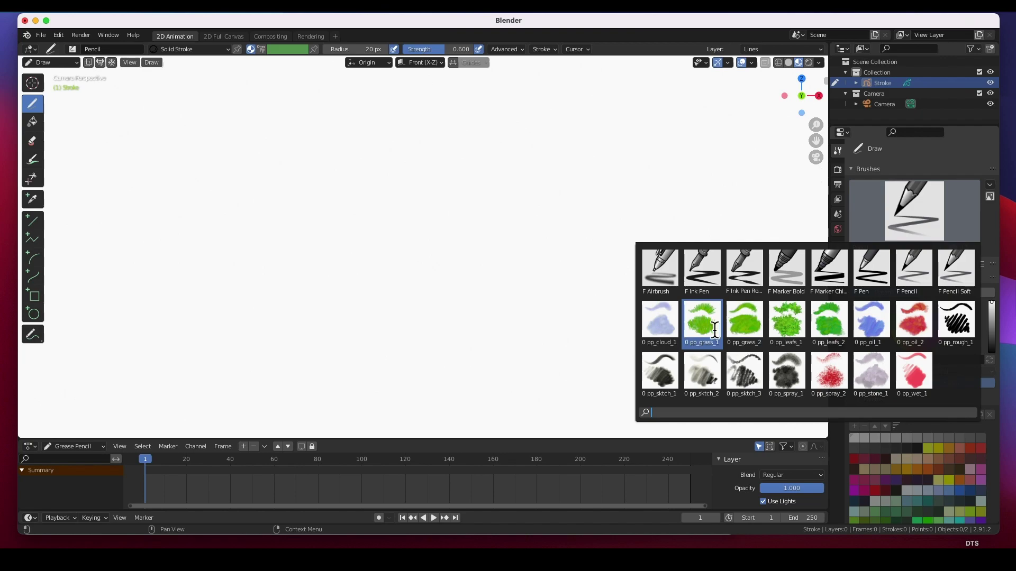
click(663, 330)
drag(294, 233, 377, 232)
key(ctrl+z)
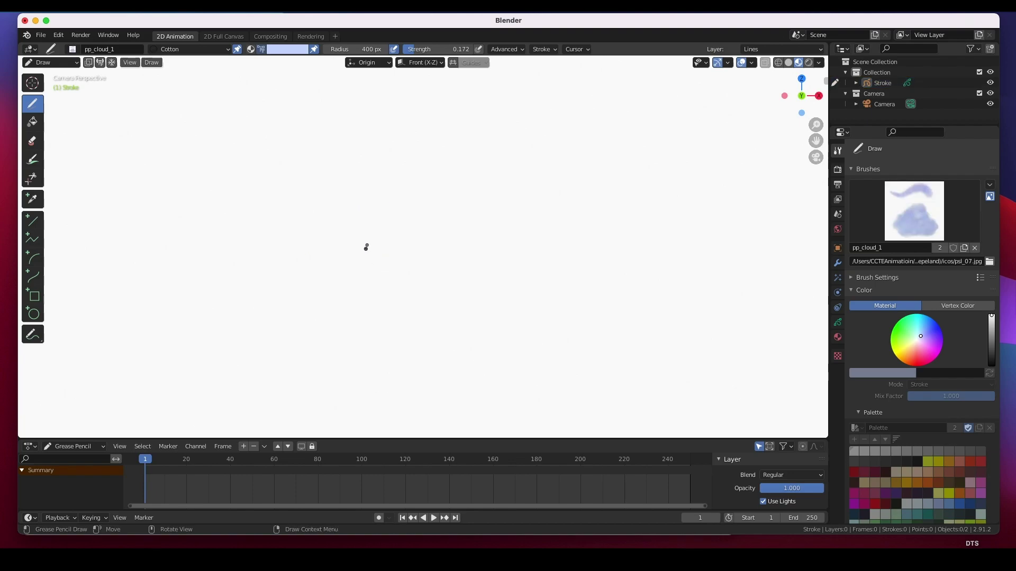
drag(351, 60, 511, 60)
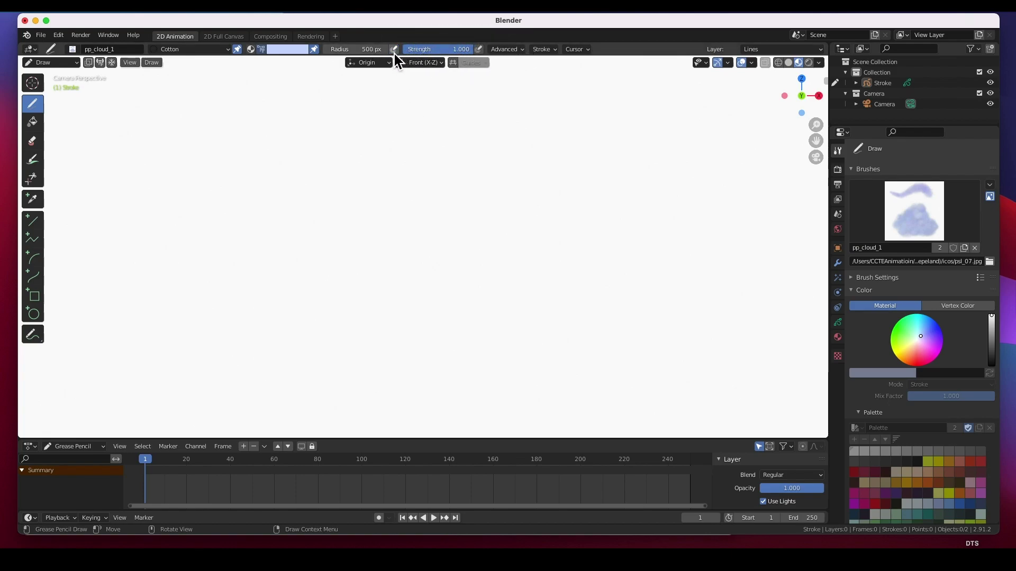
mouse_move(266, 211)
mouse_down()
mouse_move(299, 214)
mouse_move(283, 217)
mouse_up()
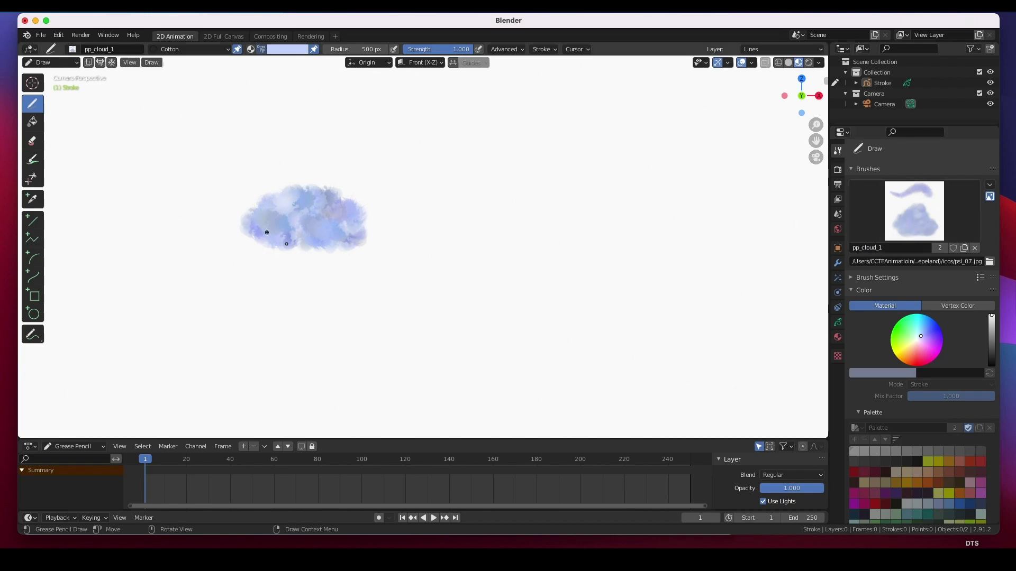
Switch to the pp_grass_1 brush and view the cloud in Solid then Rendered shading
click(914, 223)
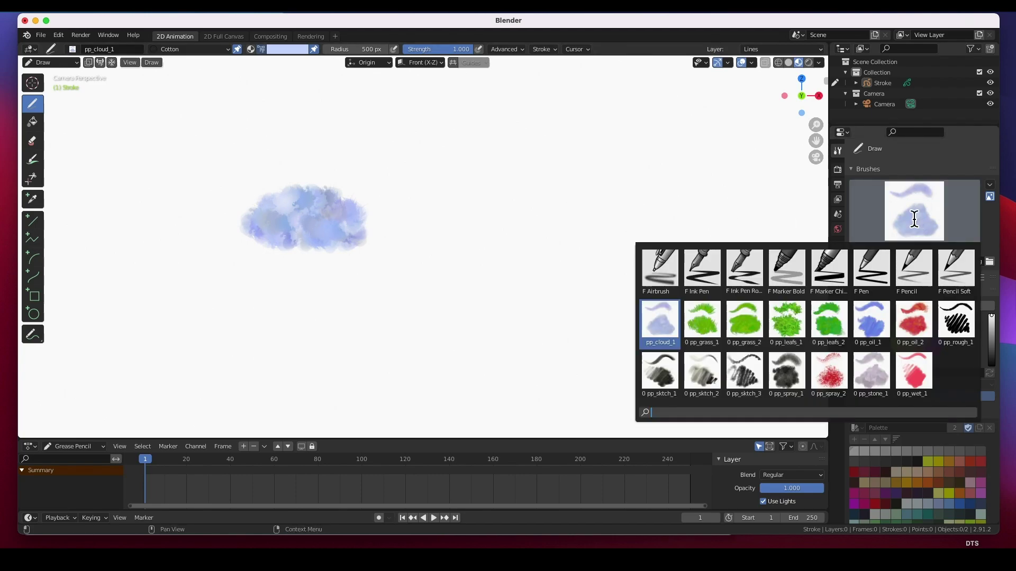
click(708, 321)
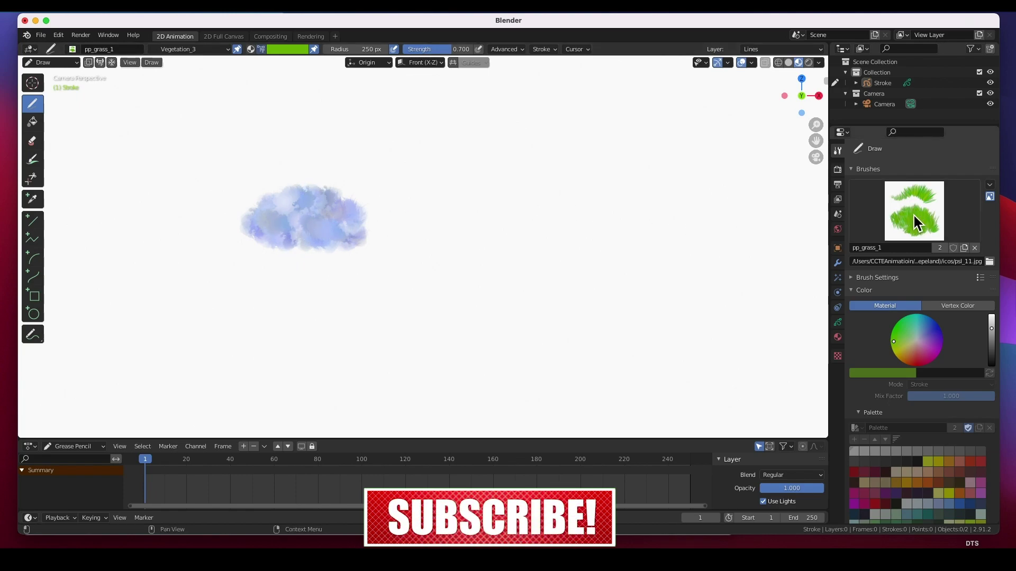
click(790, 62)
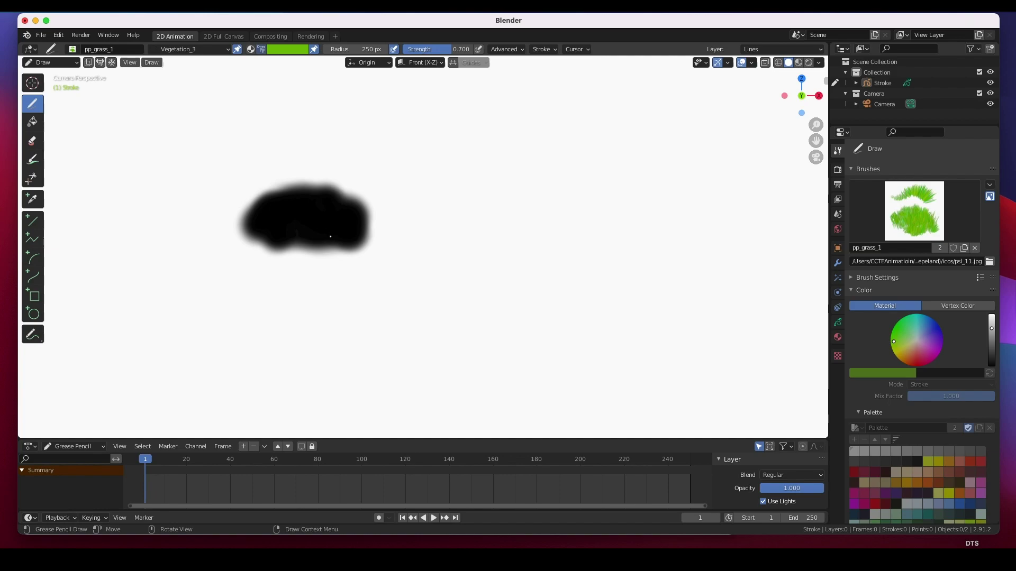
click(808, 62)
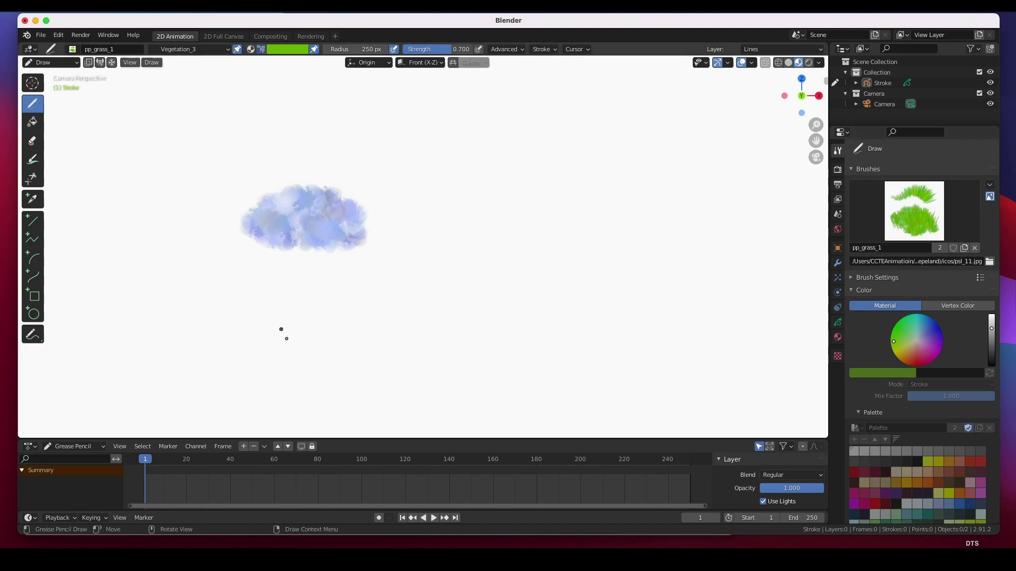
Raise radius to about 499 px and strength to 1.0, painting a dense grass strip below the cloud
drag(285, 321, 497, 318)
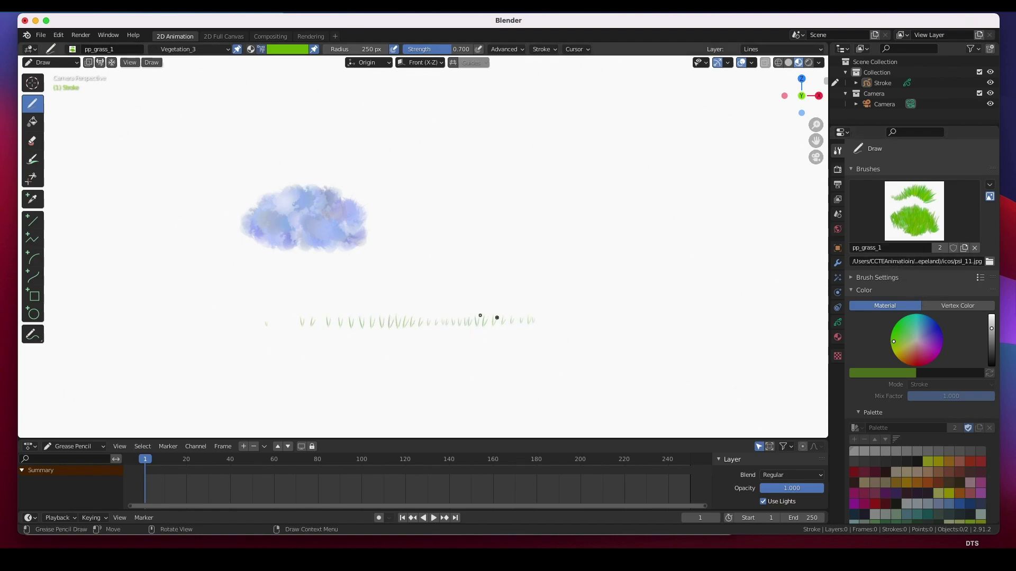
drag(367, 49, 527, 65)
drag(453, 50, 526, 49)
drag(265, 328, 681, 317)
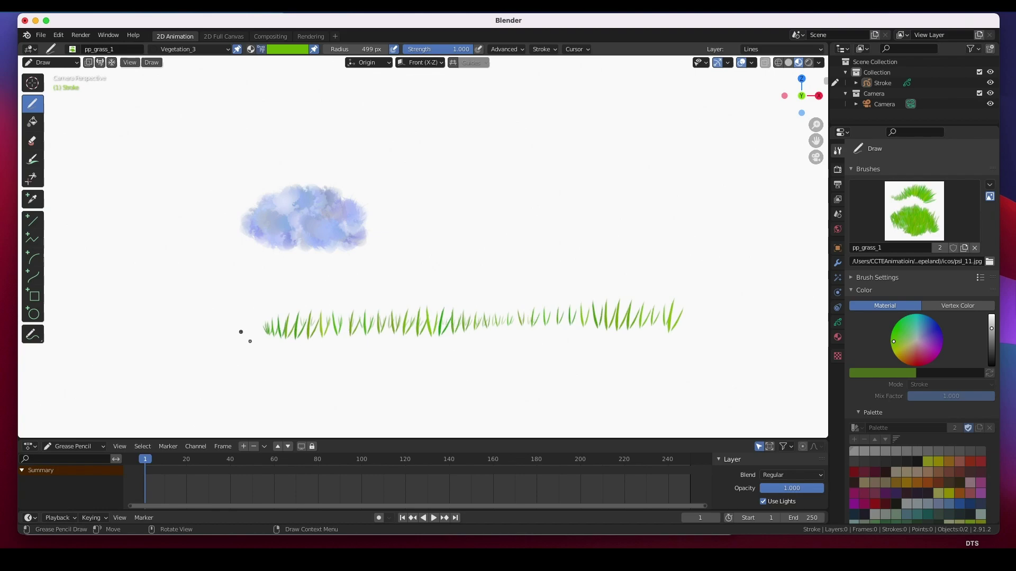
drag(241, 331, 684, 317)
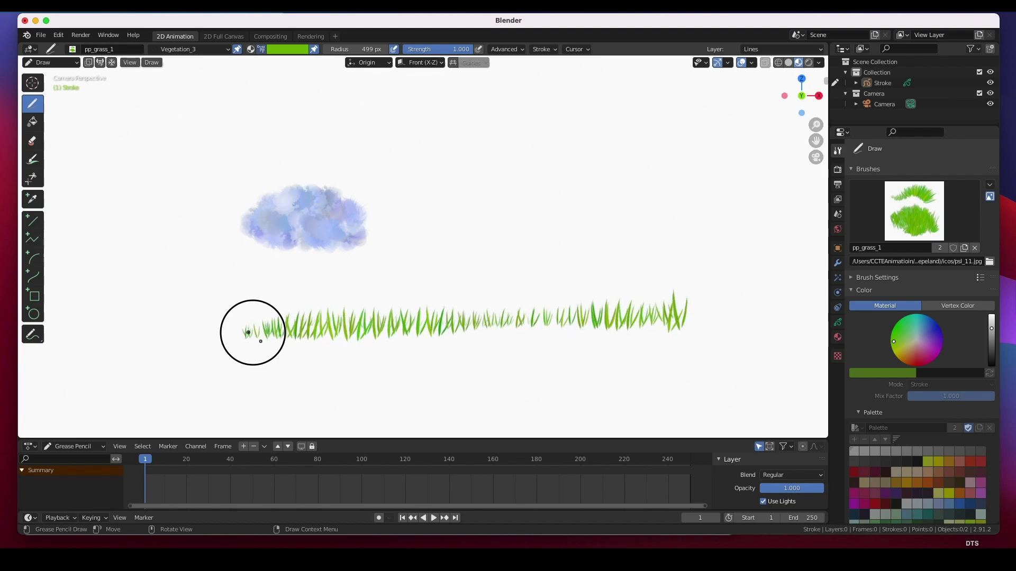
drag(255, 332, 695, 316)
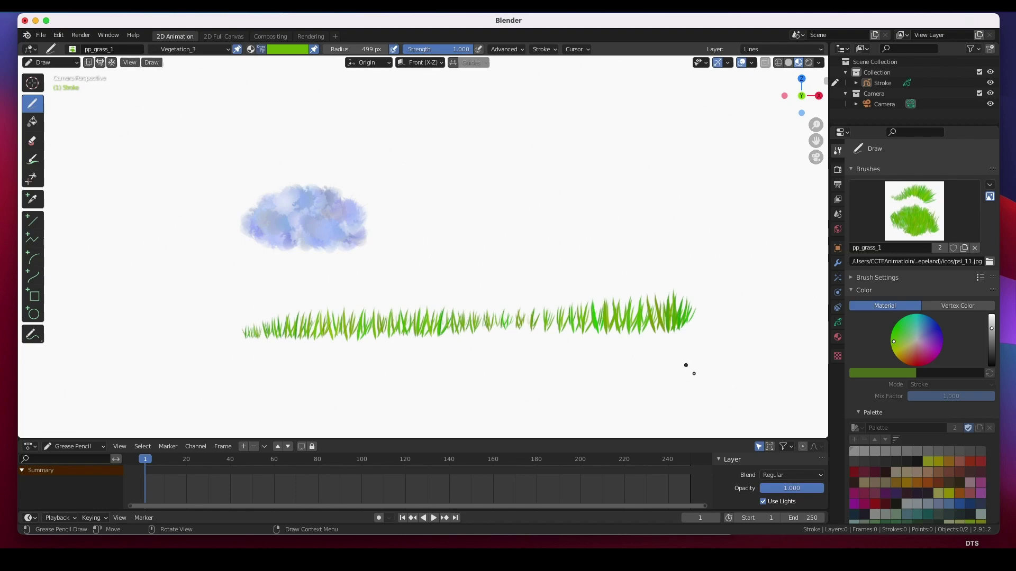
Undo a second lower grass row and extend the main strip further to the right
drag(688, 364, 252, 382)
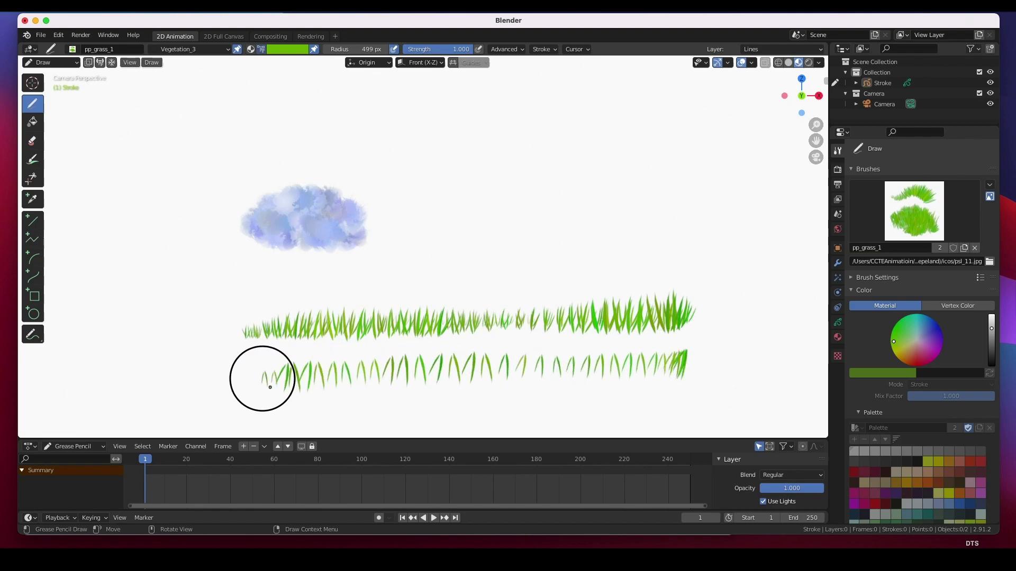
key(ctrl+z)
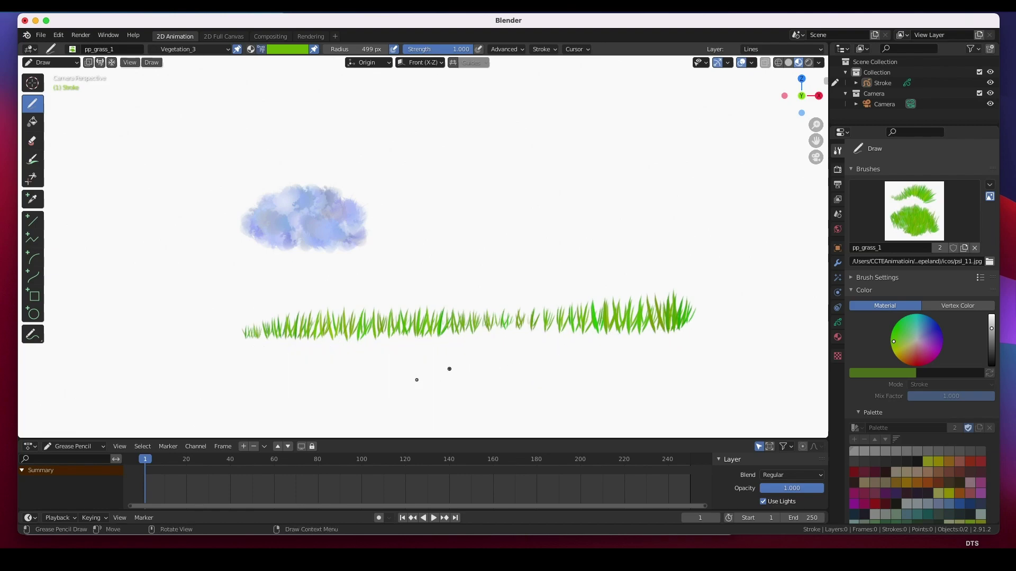
mouse_move(250, 331)
mouse_down()
mouse_move(748, 316)
mouse_move(781, 324)
mouse_up()
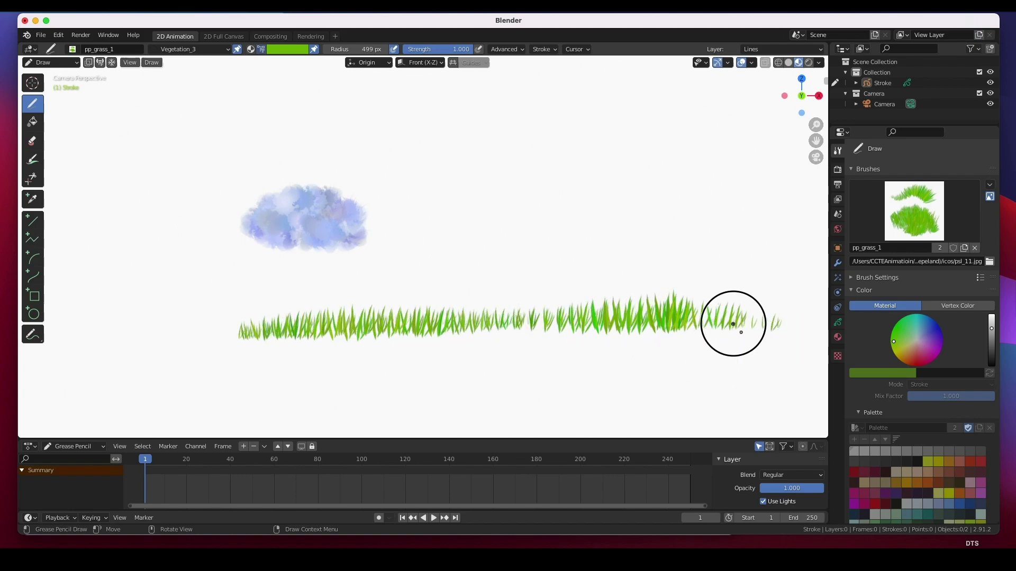
With pp_grass_2, paint lighter and darker grass at the lower left and thicken the lower band
click(917, 223)
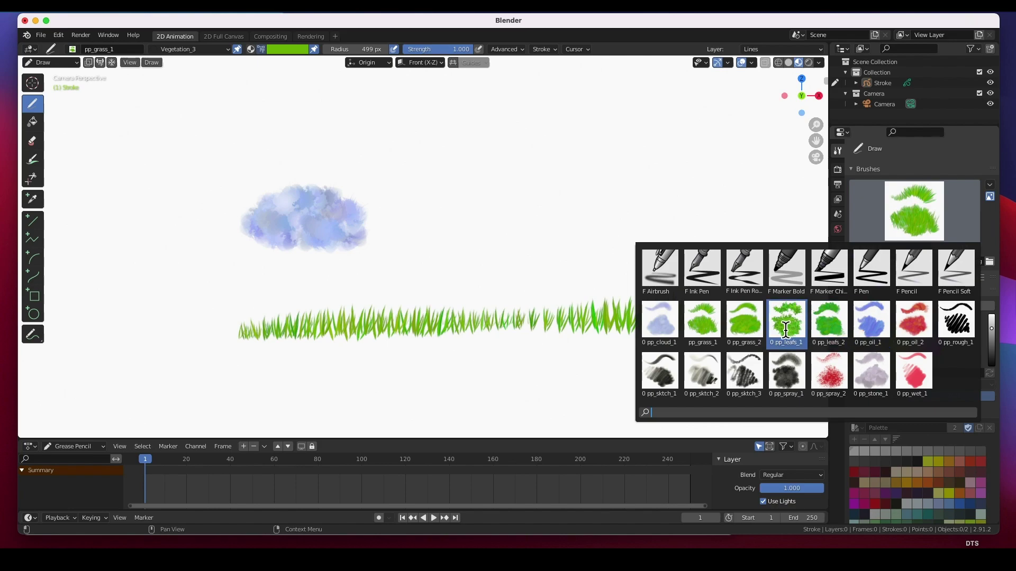
click(749, 325)
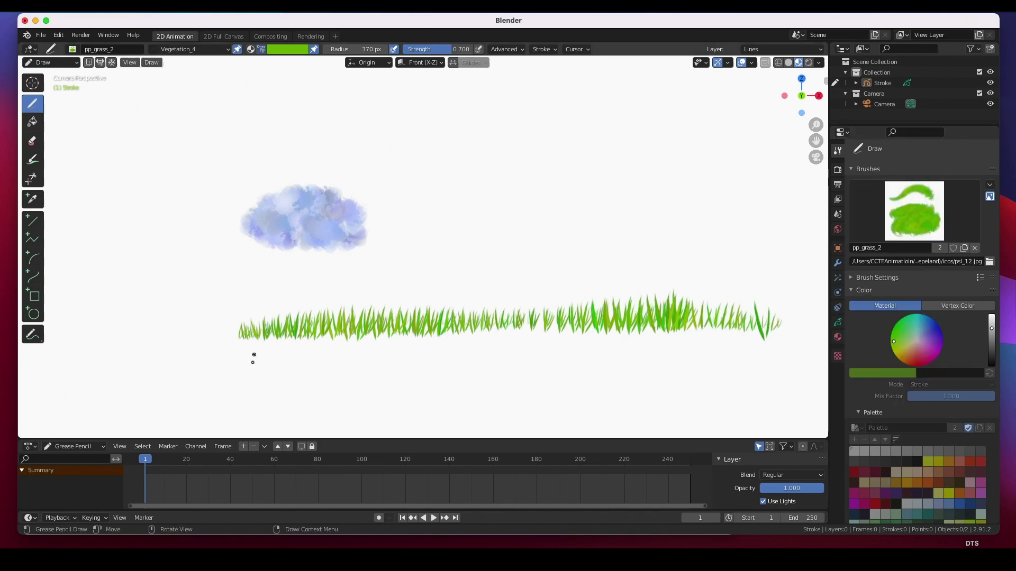
drag(246, 357, 300, 349)
drag(368, 49, 504, 48)
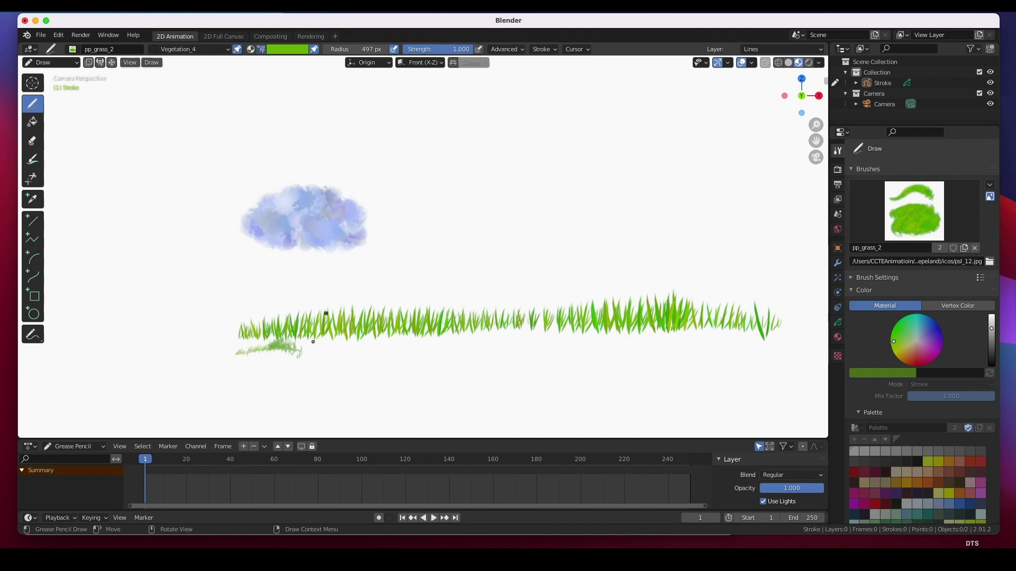
drag(238, 349, 639, 345)
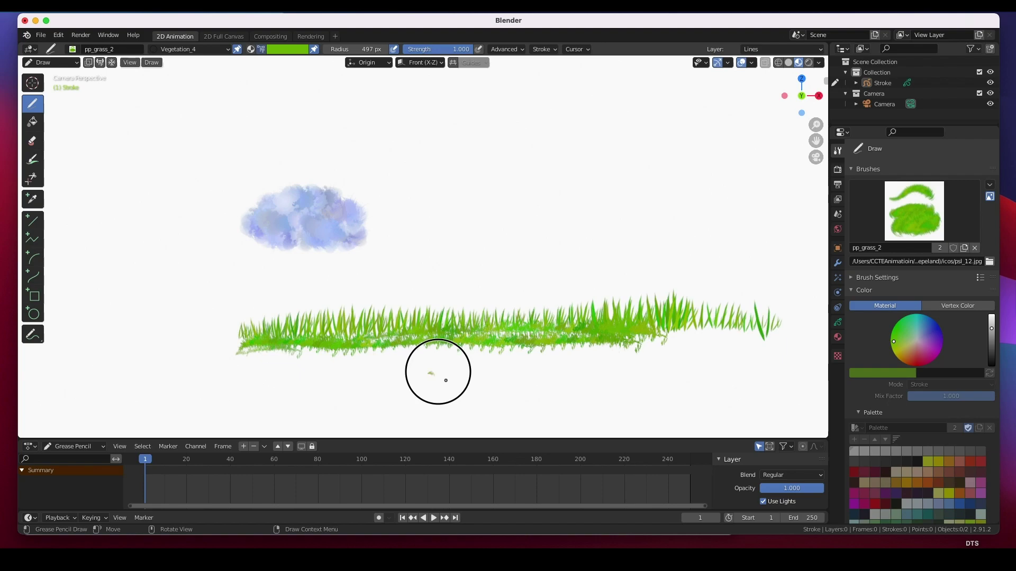
mouse_move(429, 370)
mouse_down()
mouse_move(506, 379)
mouse_move(708, 371)
mouse_up()
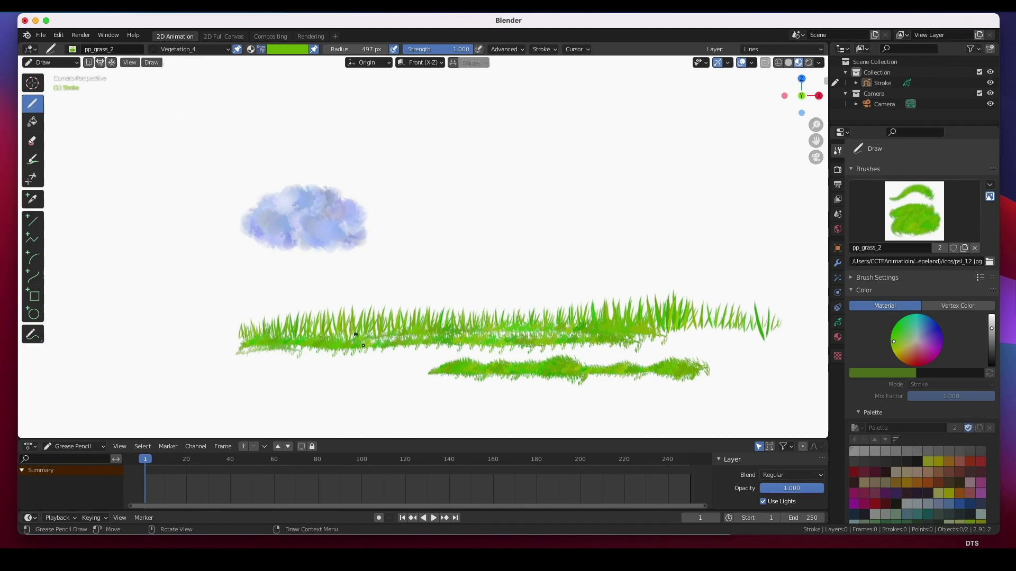
mouse_move(355, 336)
mouse_down()
mouse_move(583, 328)
mouse_move(764, 341)
mouse_move(792, 317)
mouse_up()
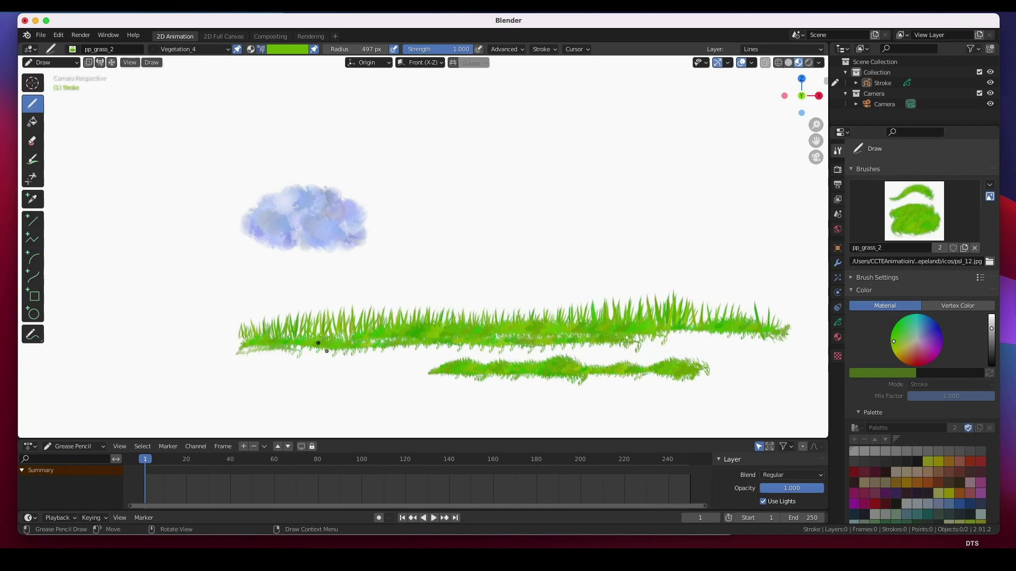
Add blades along the top edge and fill the remaining white gaps across the grass band
drag(318, 342, 461, 334)
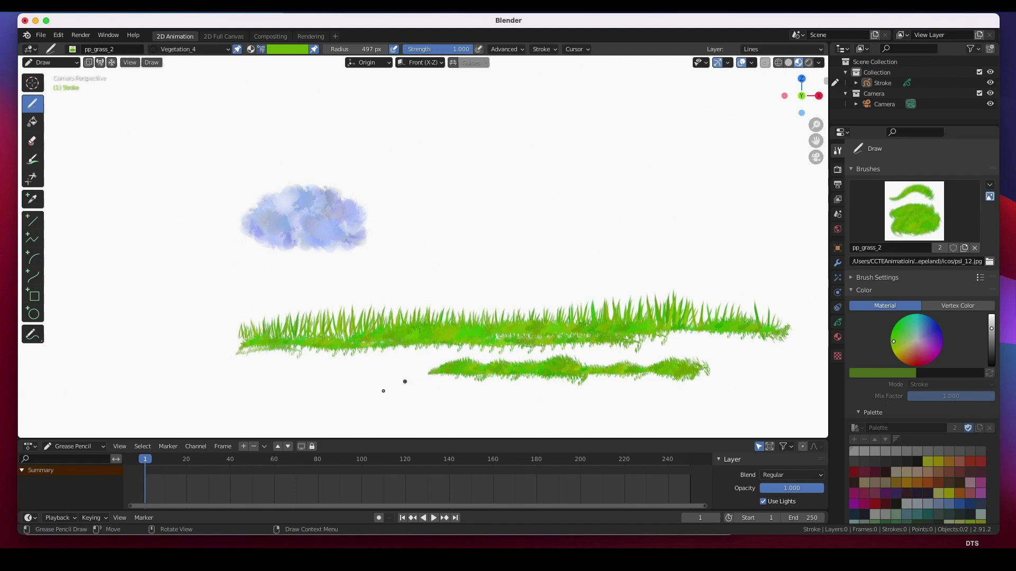
mouse_move(241, 378)
mouse_down()
mouse_move(432, 367)
mouse_move(424, 381)
mouse_move(232, 404)
mouse_move(424, 381)
mouse_move(286, 381)
mouse_move(271, 351)
mouse_move(462, 346)
mouse_move(246, 361)
mouse_move(753, 345)
mouse_move(685, 356)
mouse_move(636, 348)
mouse_move(649, 338)
mouse_move(762, 357)
mouse_move(624, 363)
mouse_move(728, 333)
mouse_up()
mouse_move(270, 334)
mouse_down()
mouse_move(556, 322)
mouse_move(691, 329)
mouse_up()
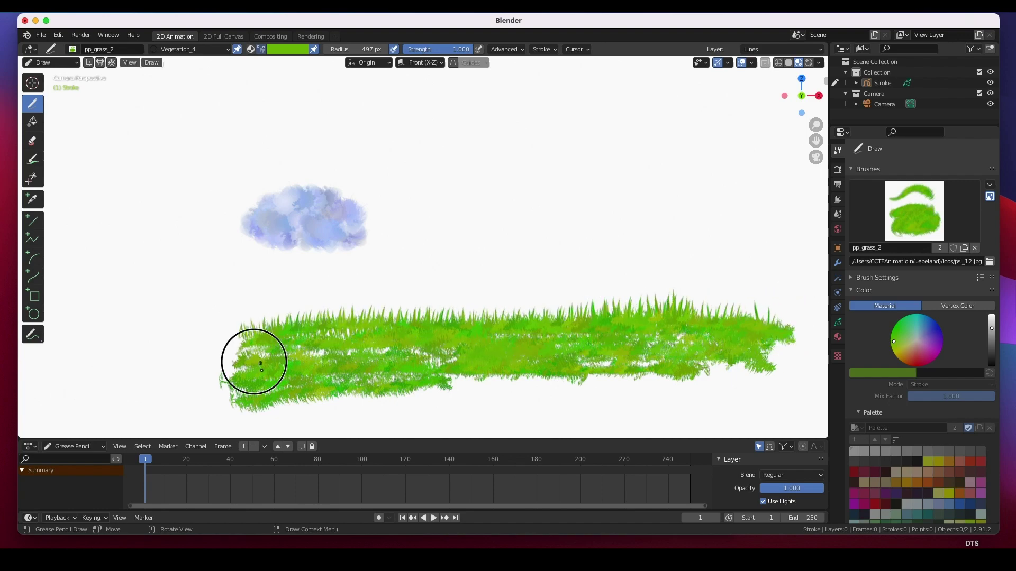
drag(442, 361, 508, 356)
drag(357, 385, 547, 381)
drag(659, 386, 744, 363)
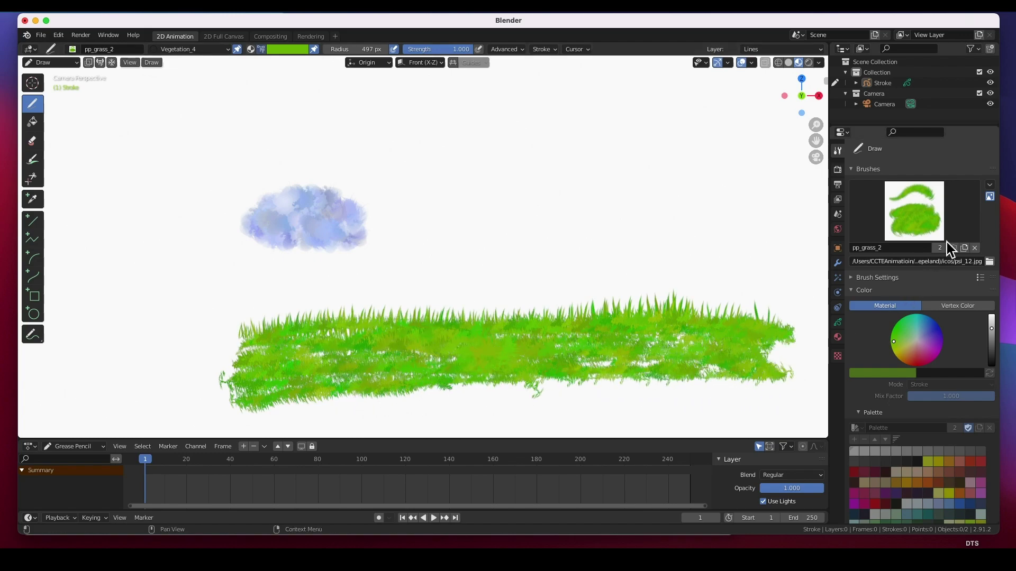
Switch to pp_leafs_1, undo a blue test stroke, pick green from the palette and set radius 441 px
click(921, 228)
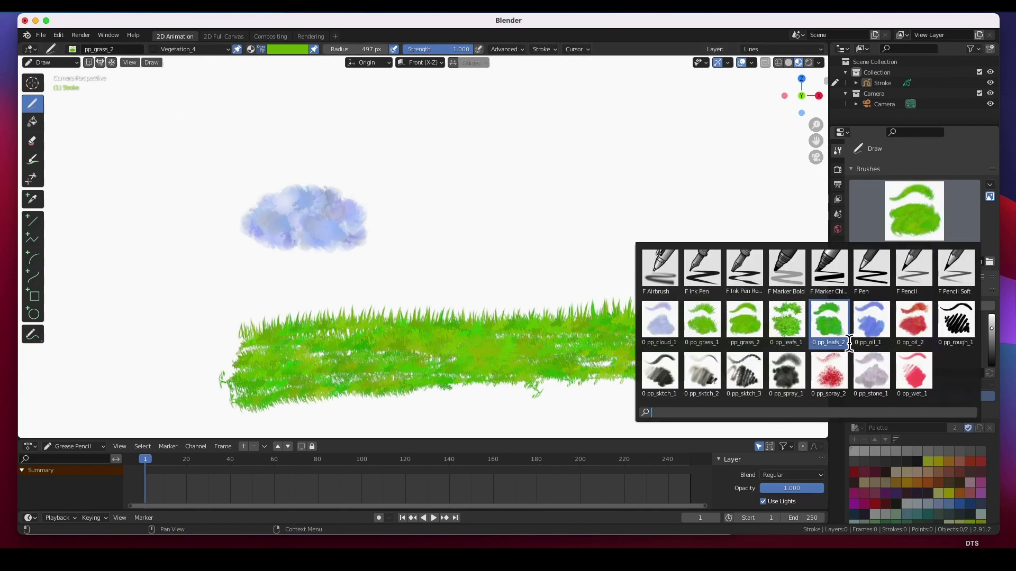
click(796, 324)
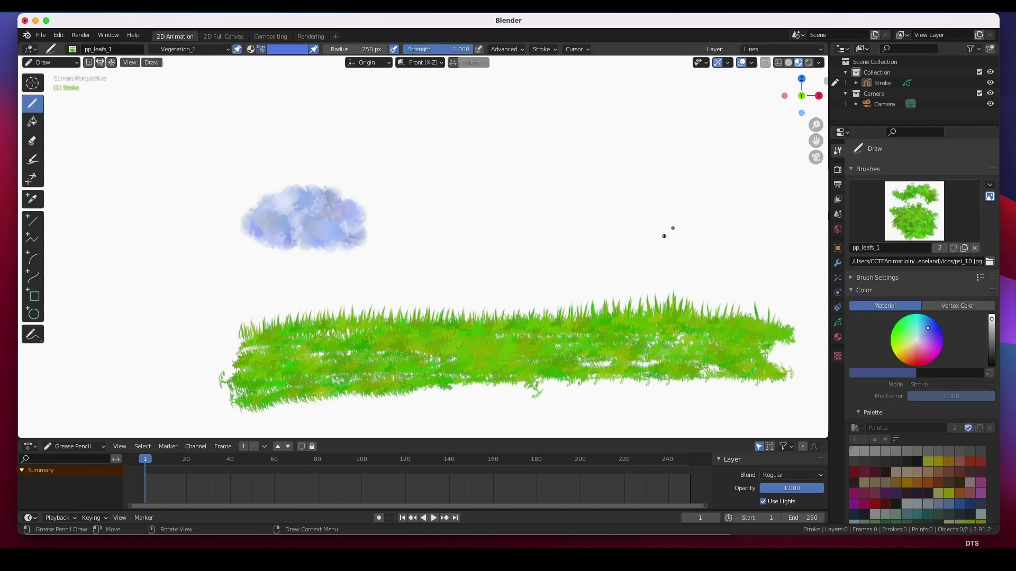
mouse_move(647, 227)
mouse_down()
mouse_move(680, 210)
mouse_move(699, 298)
mouse_up()
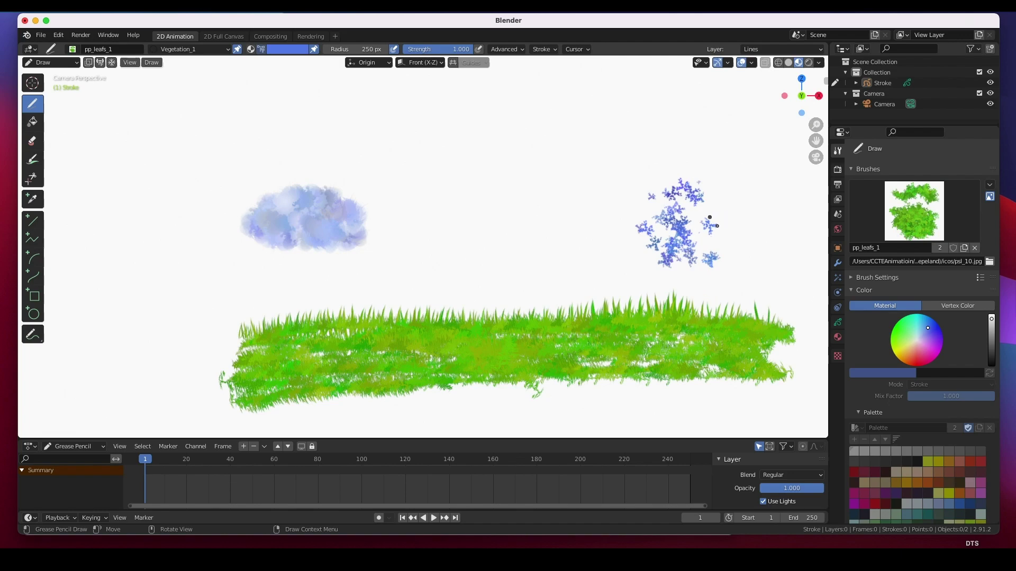
key(ctrl+z)
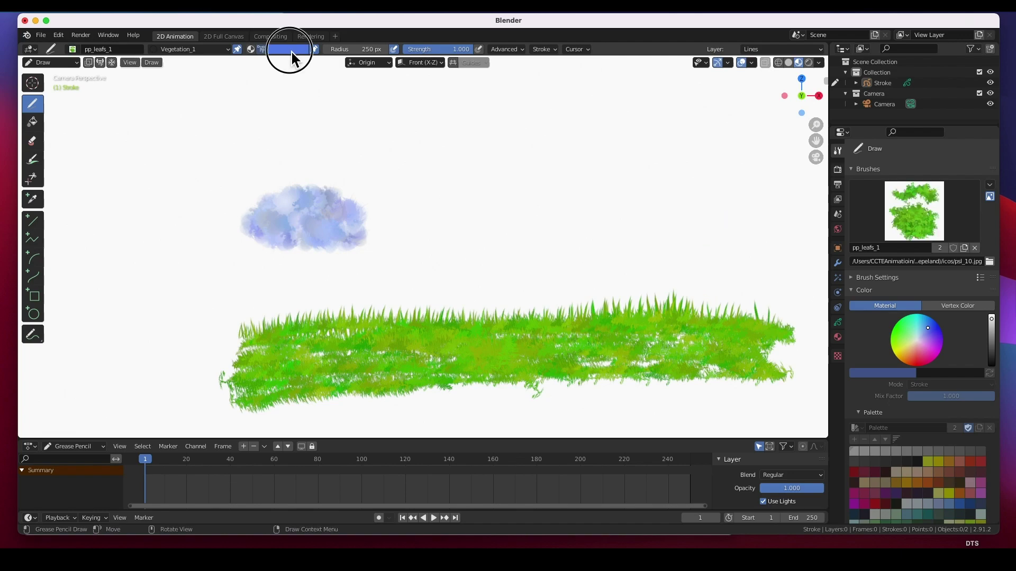
click(290, 49)
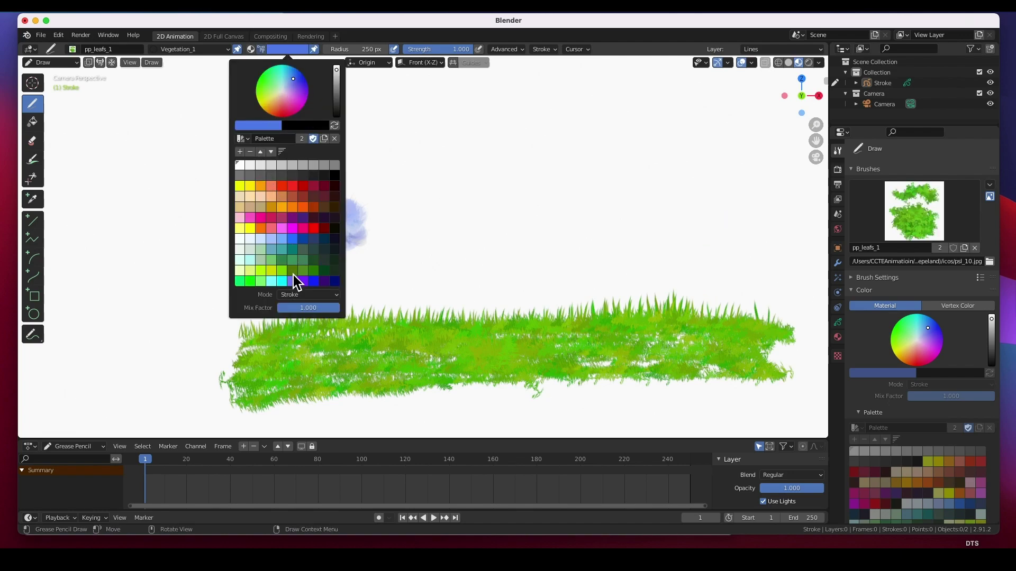
click(284, 264)
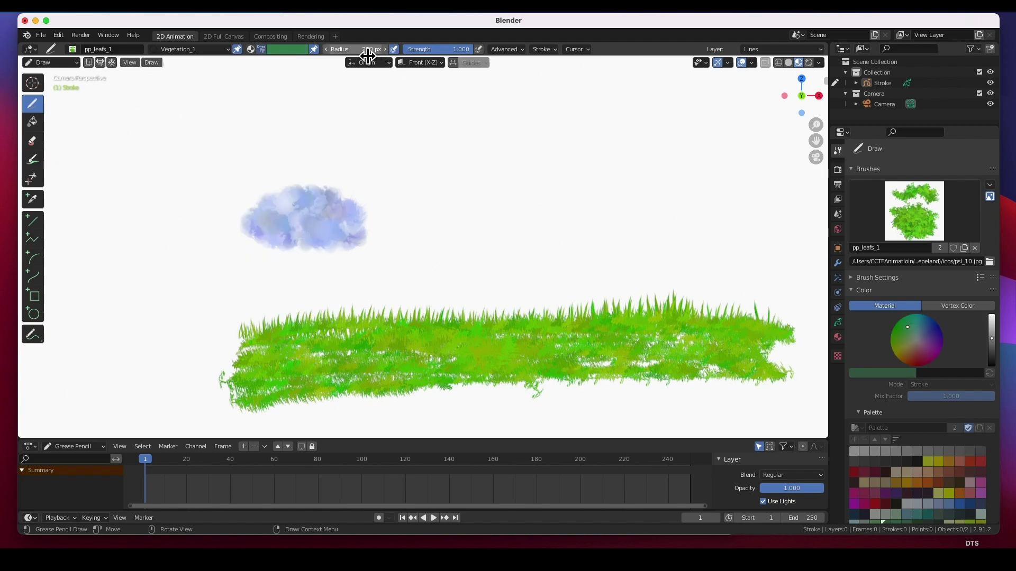
drag(372, 50, 465, 49)
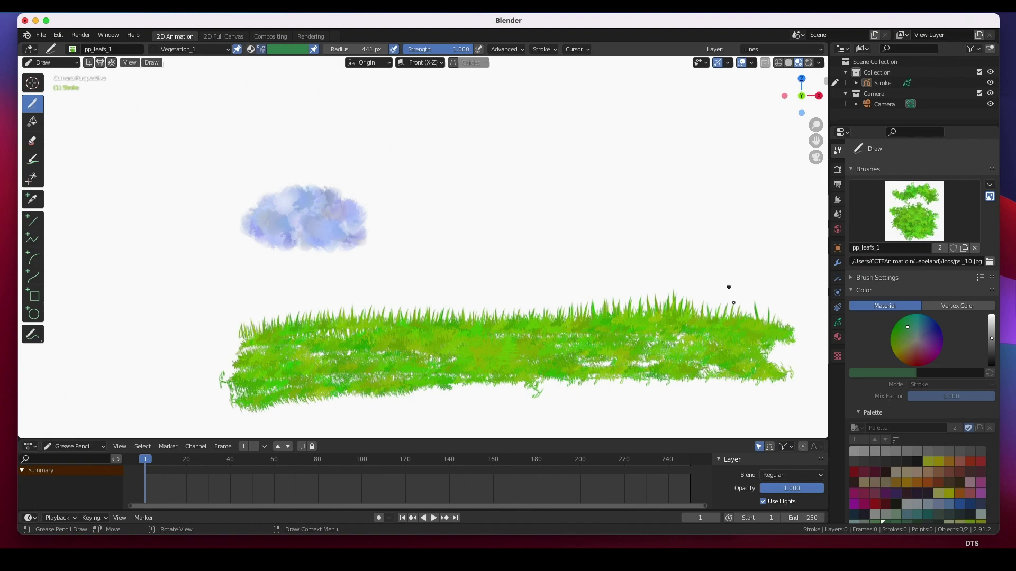
Paint a tall leafy tree above the grass's right end and a small bush at its left end
mouse_move(727, 292)
mouse_down()
mouse_move(700, 206)
mouse_move(738, 211)
mouse_move(672, 185)
mouse_move(707, 218)
mouse_move(748, 227)
mouse_move(722, 283)
mouse_move(699, 306)
mouse_move(678, 307)
mouse_move(770, 306)
mouse_move(709, 322)
mouse_move(662, 320)
mouse_move(748, 297)
mouse_move(718, 270)
mouse_move(714, 183)
mouse_move(669, 229)
mouse_move(683, 290)
mouse_move(727, 289)
mouse_move(733, 230)
mouse_move(712, 291)
mouse_up()
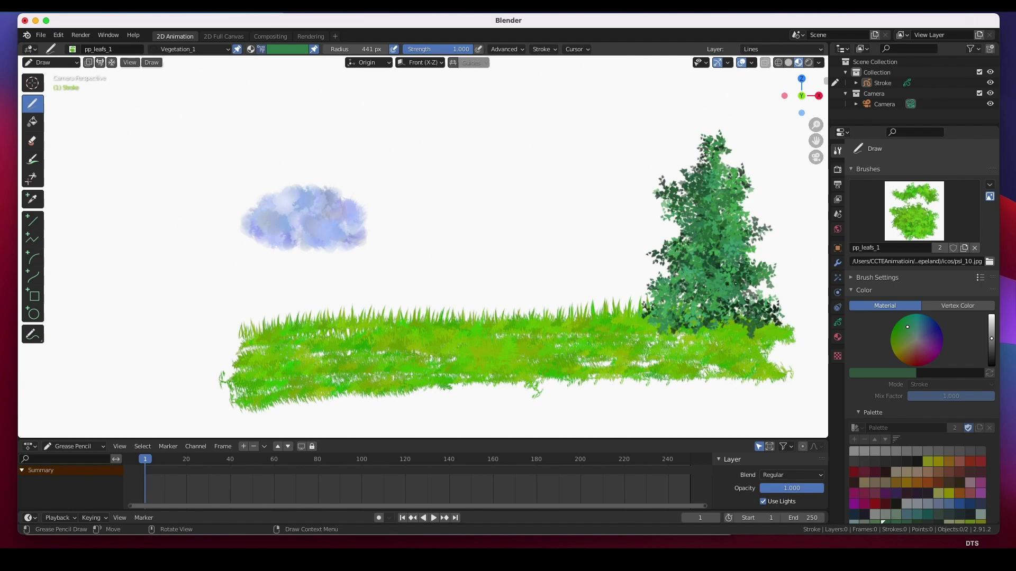
mouse_move(286, 328)
mouse_down()
mouse_move(294, 318)
mouse_move(317, 322)
mouse_move(290, 312)
mouse_move(262, 332)
mouse_up()
click(971, 215)
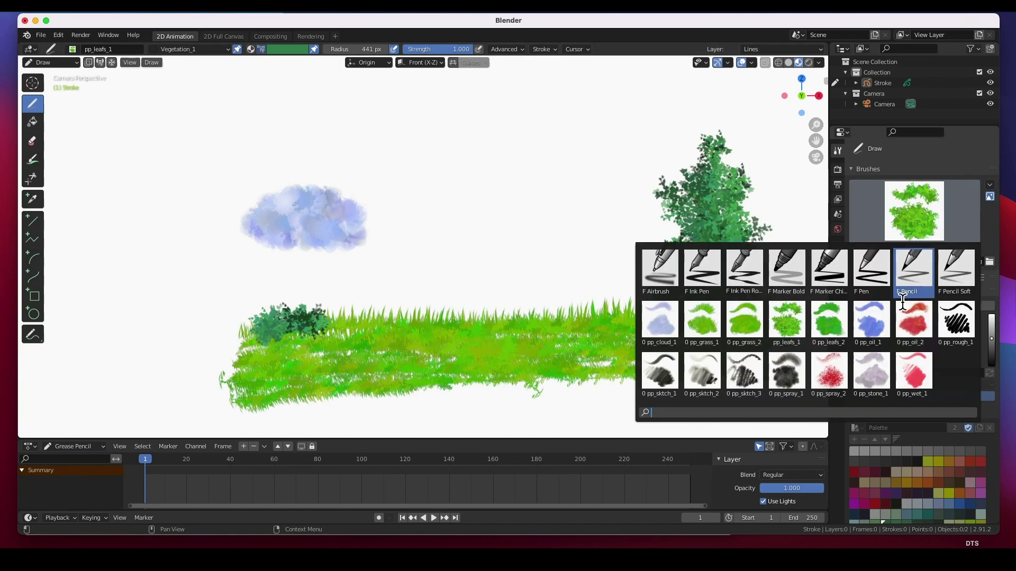
click(834, 326)
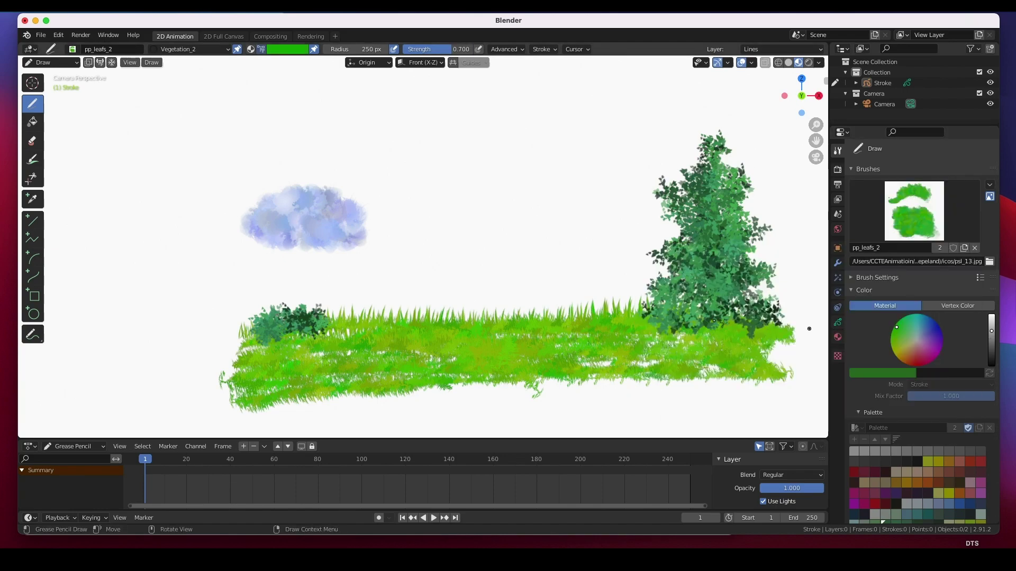
Try lighter pp_leafs_2 leaves beside the tree, undo them, and switch to the pp_oil_1 brush
mouse_move(528, 262)
mouse_down()
mouse_move(558, 268)
mouse_move(588, 294)
mouse_move(571, 256)
mouse_move(580, 282)
mouse_up()
key(ctrl+z)
key(ctrl+z)
key(ctrl+z)
key(ctrl+z)
key(ctrl+z)
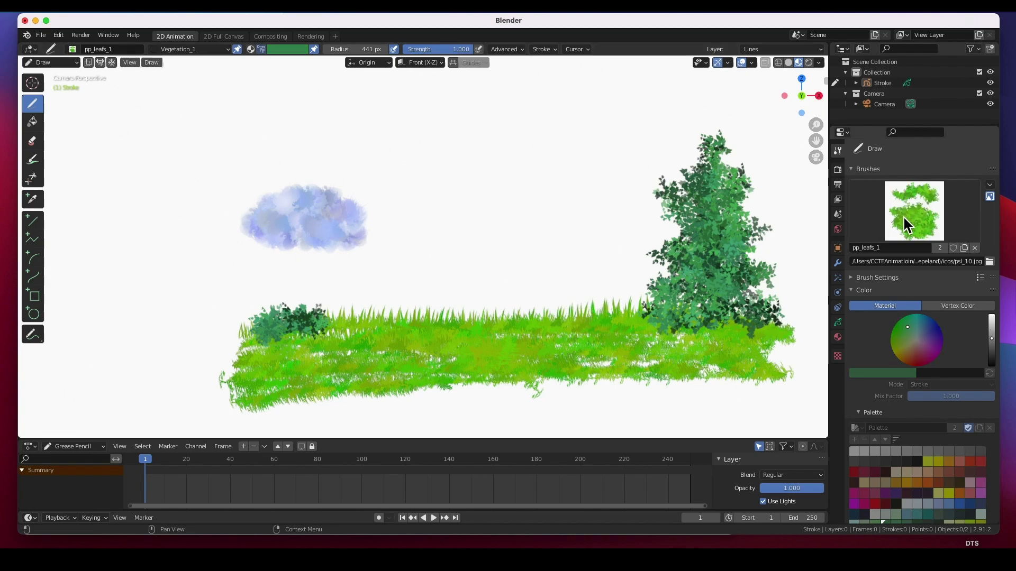
click(920, 225)
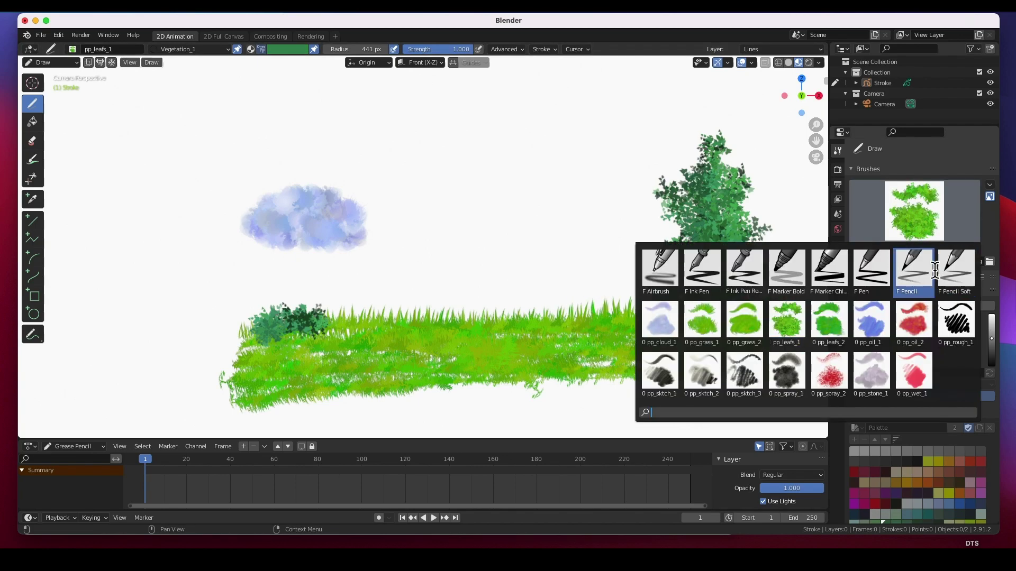
click(883, 322)
Paint a blue pp_oil_1 patch, a brown pp_oil_2 patch and a black pp_rough_1 scribble in the sky
mouse_move(433, 177)
mouse_down()
mouse_move(481, 172)
mouse_move(504, 207)
mouse_move(524, 210)
mouse_up()
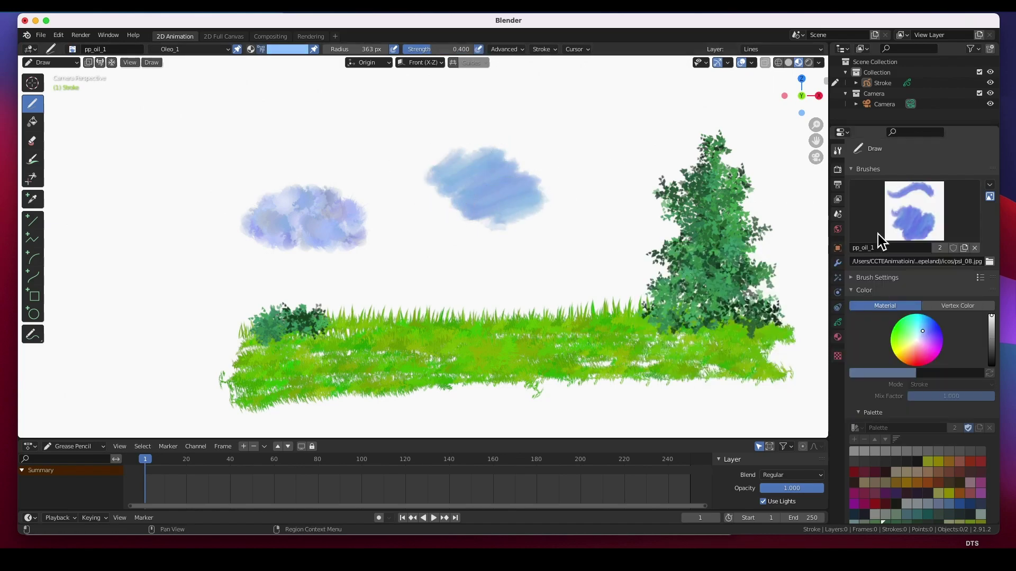
click(916, 225)
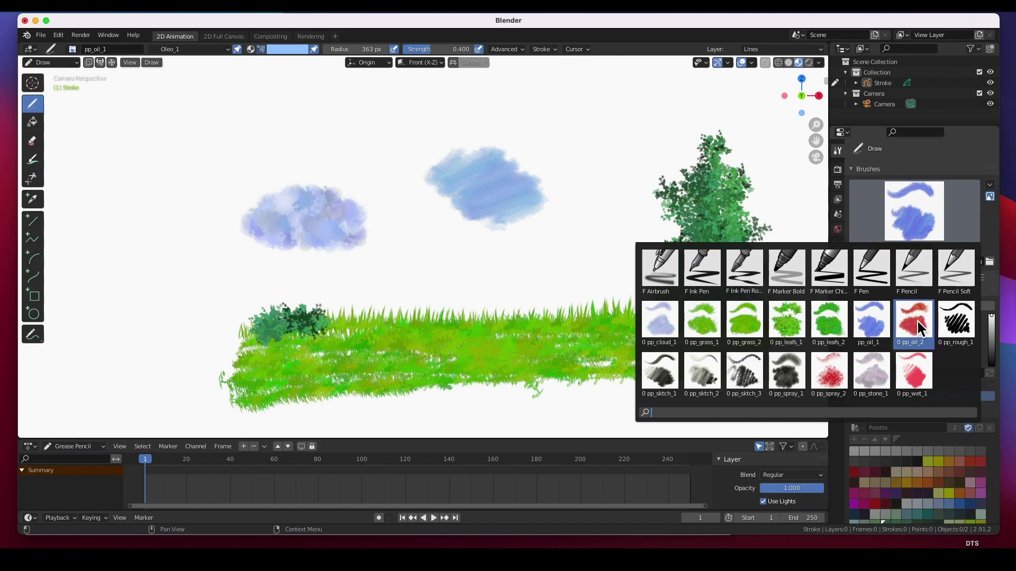
click(917, 325)
mouse_move(556, 159)
mouse_down()
mouse_move(597, 184)
mouse_move(572, 151)
mouse_up()
click(931, 228)
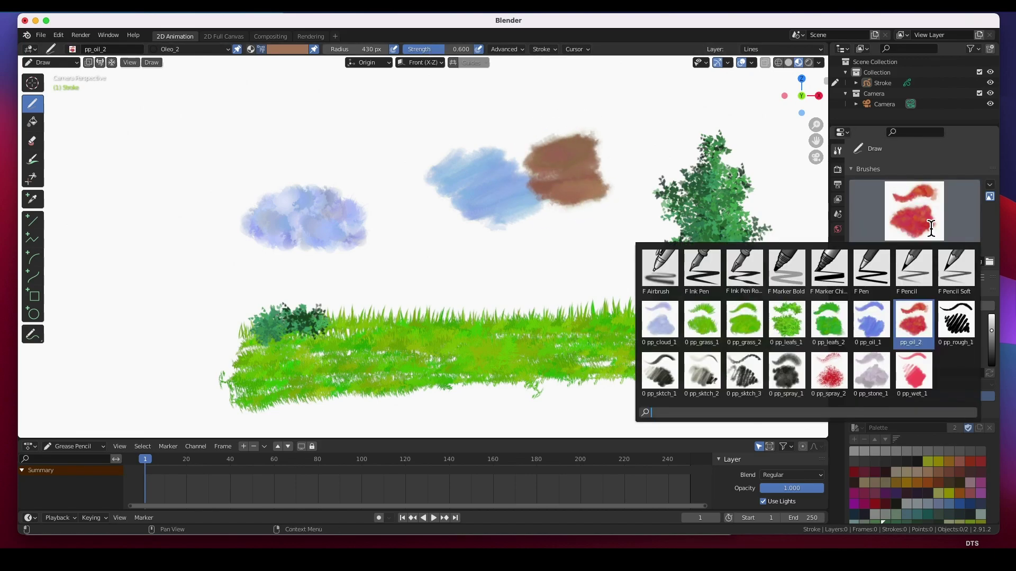
click(960, 332)
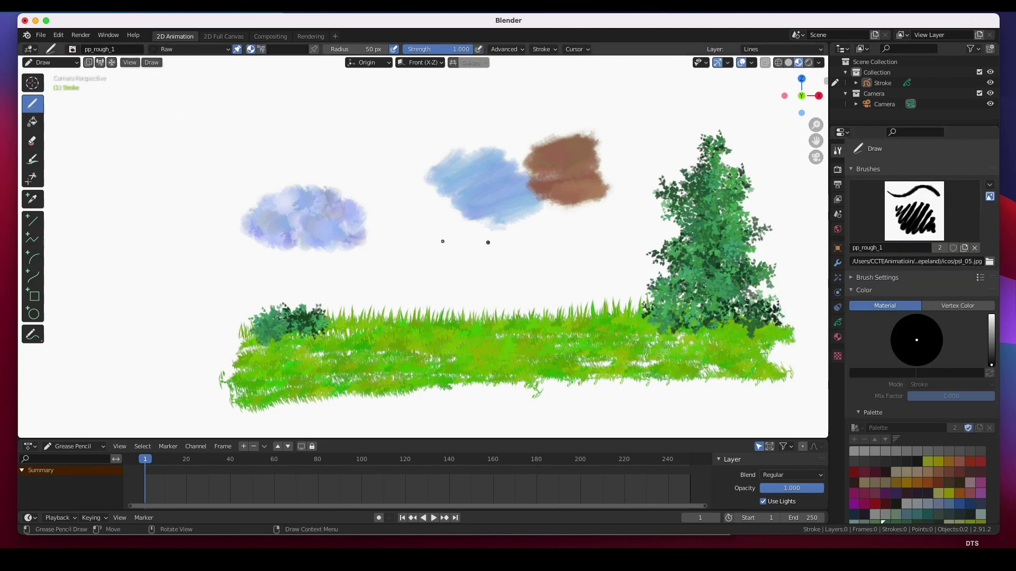
mouse_move(400, 186)
mouse_down()
mouse_move(405, 211)
mouse_move(453, 242)
mouse_up()
Spray two red pp_spray_2 bands, one below the sky patches and one near the top
click(915, 211)
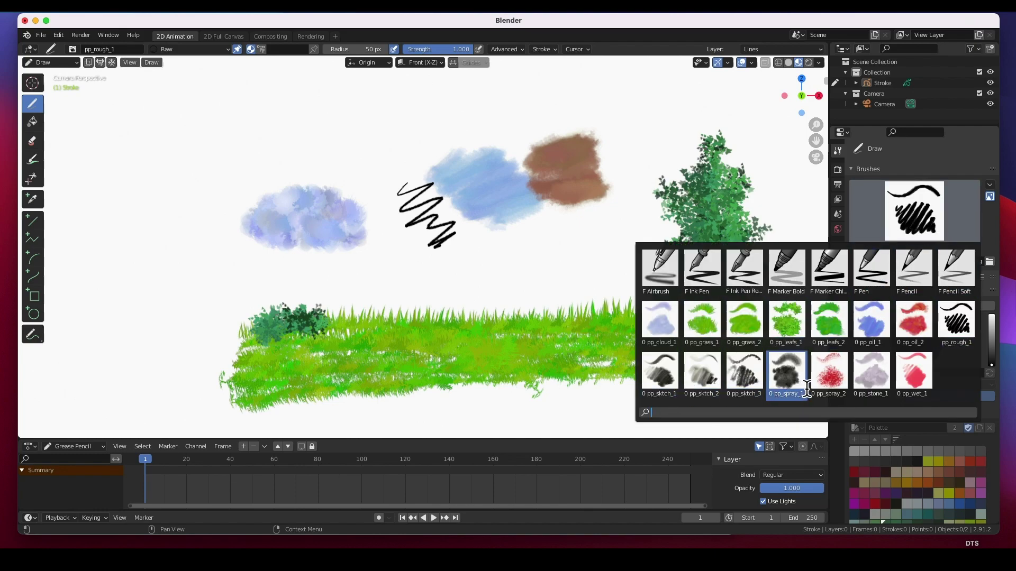
click(830, 377)
mouse_move(415, 261)
mouse_down()
mouse_move(492, 273)
mouse_move(547, 256)
mouse_up()
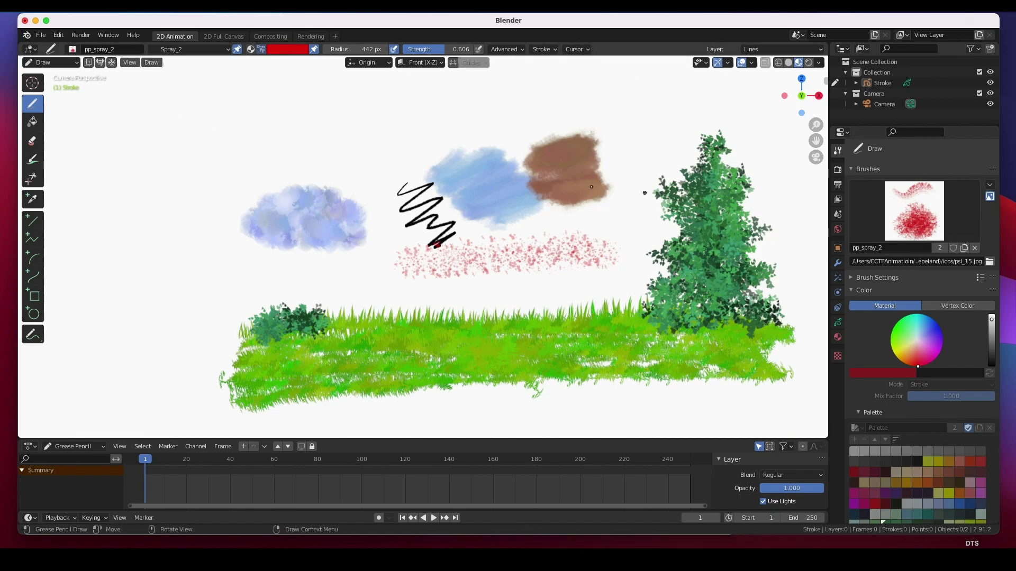
drag(348, 127, 489, 110)
With pp_stone_1, dab four grey rocks along the grass band, including one near the tree
click(913, 209)
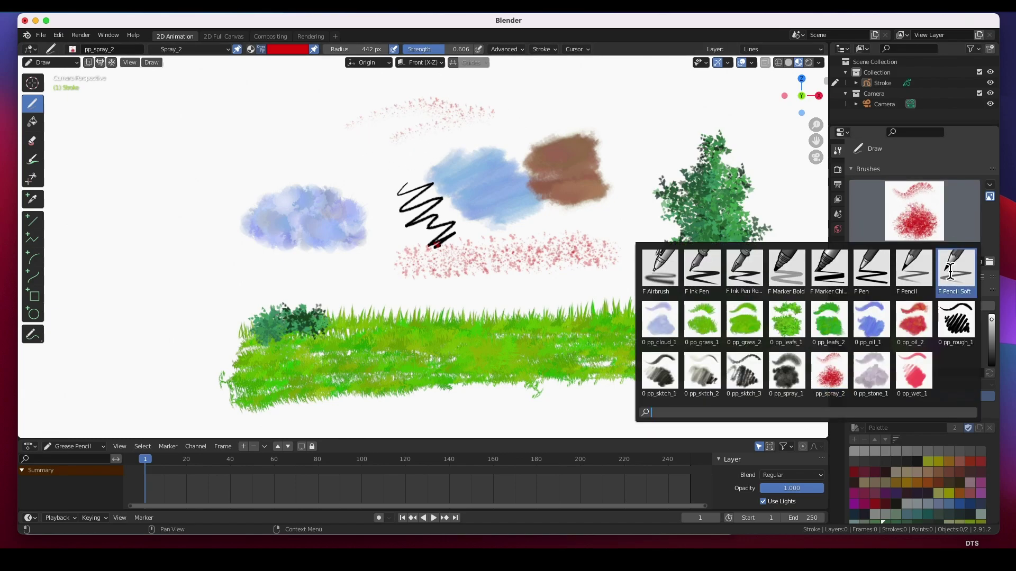
click(874, 370)
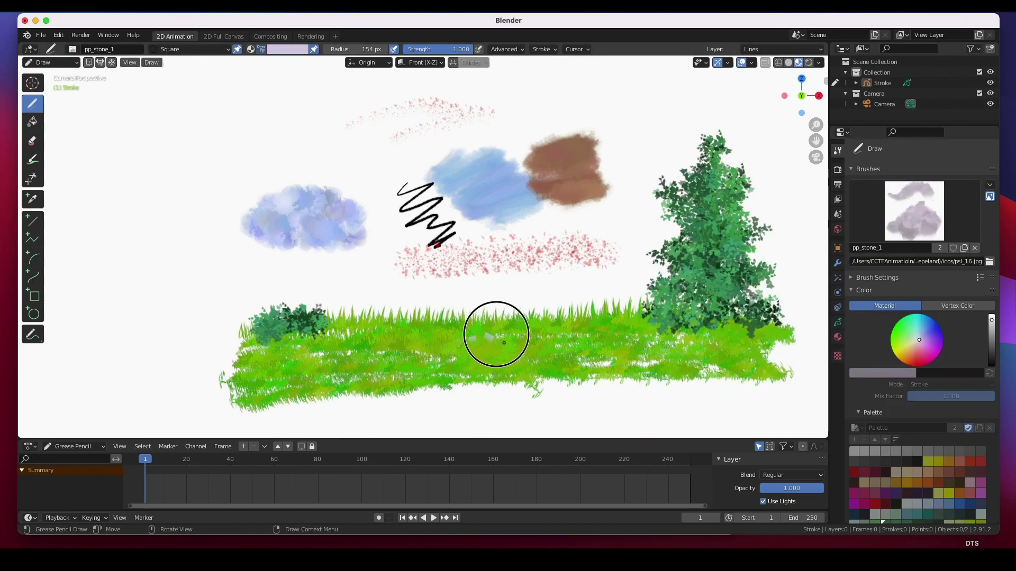
mouse_move(456, 331)
mouse_down()
mouse_move(490, 334)
mouse_move(454, 342)
mouse_move(484, 341)
mouse_move(504, 364)
mouse_up()
drag(584, 333, 568, 336)
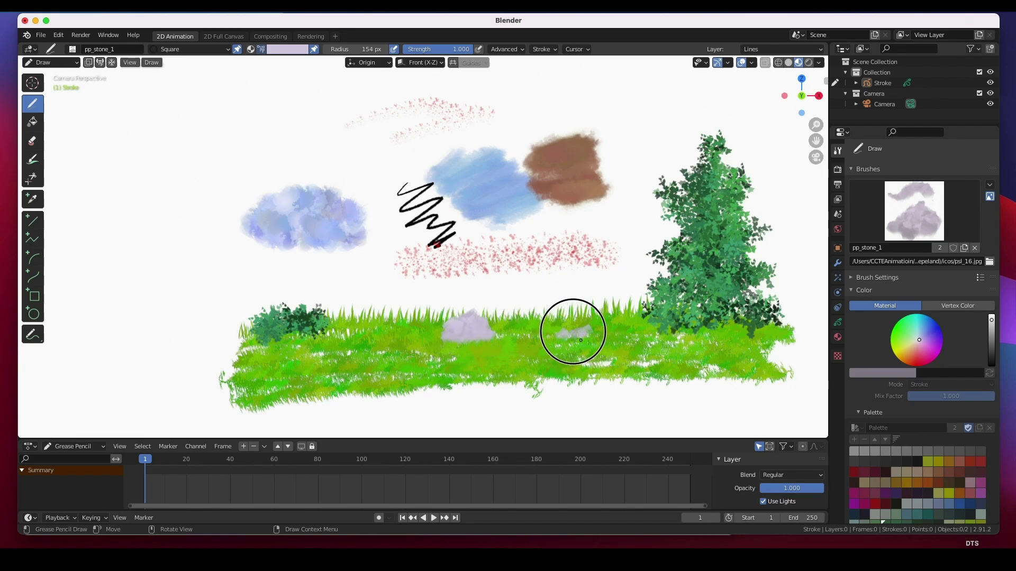
drag(353, 354, 369, 352)
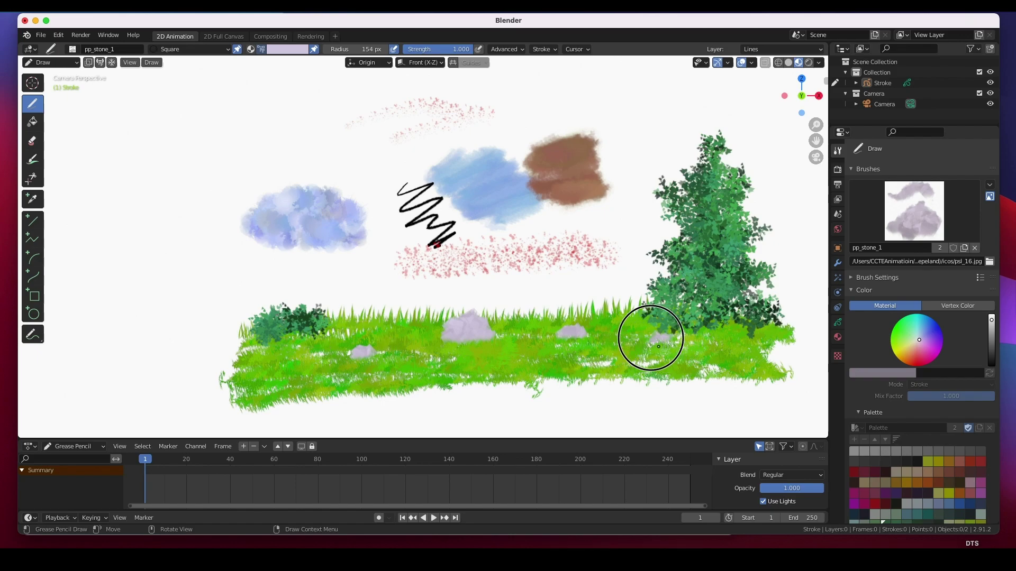
drag(651, 335, 659, 336)
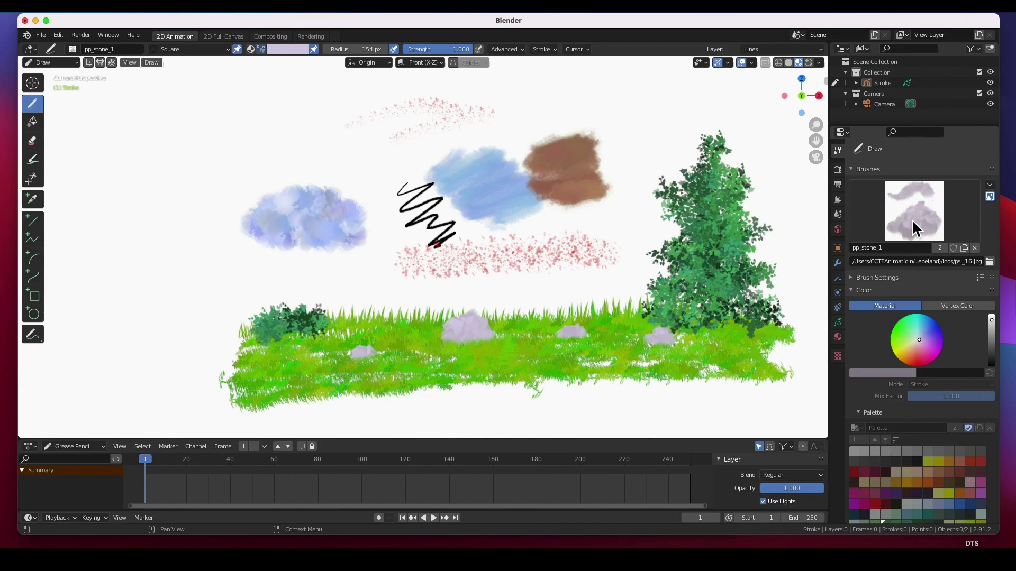
Switch to the pp_grass_2 brush and settle on a dark green swatch, undoing a first test stroke
click(917, 228)
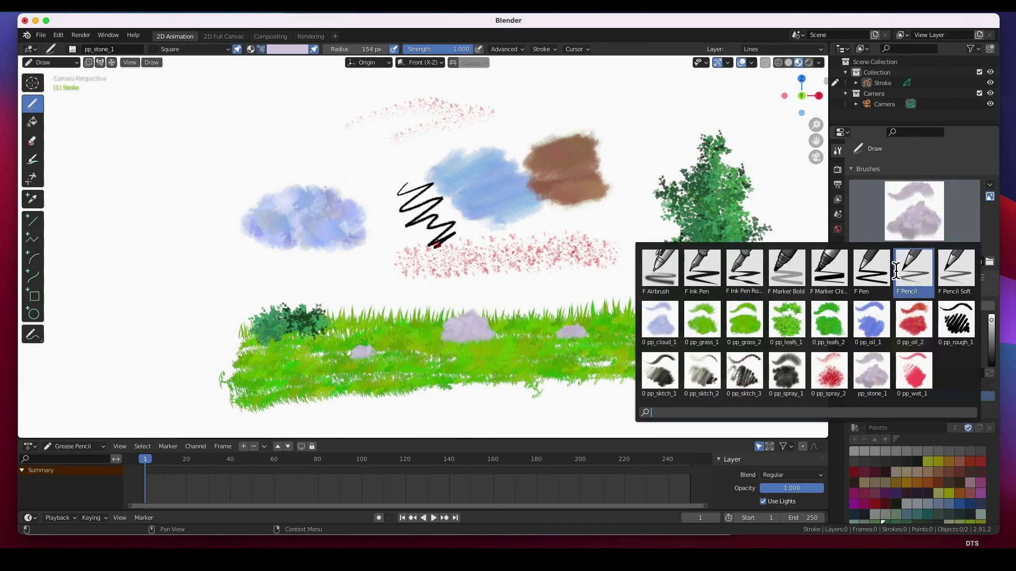
click(747, 322)
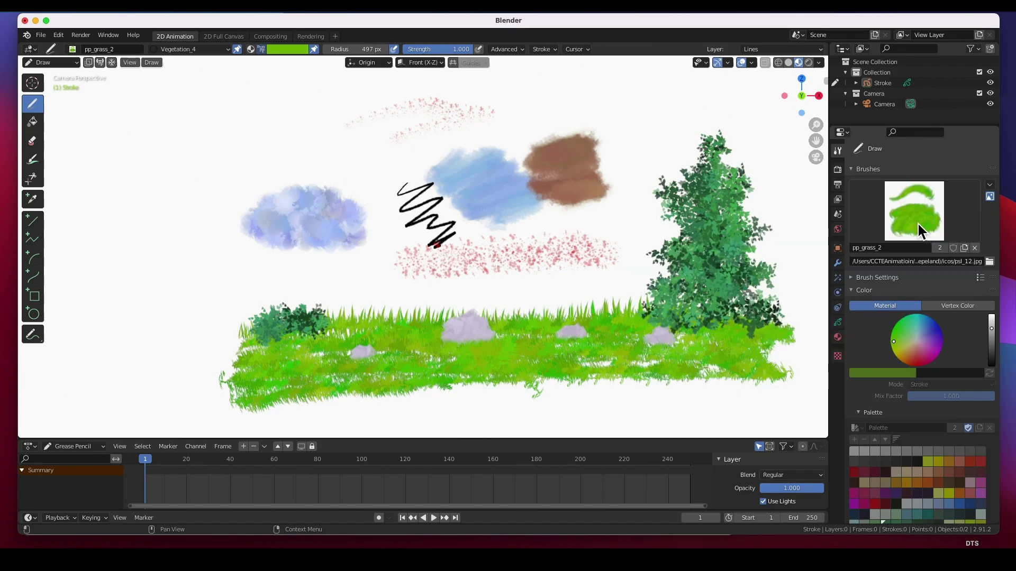
click(297, 50)
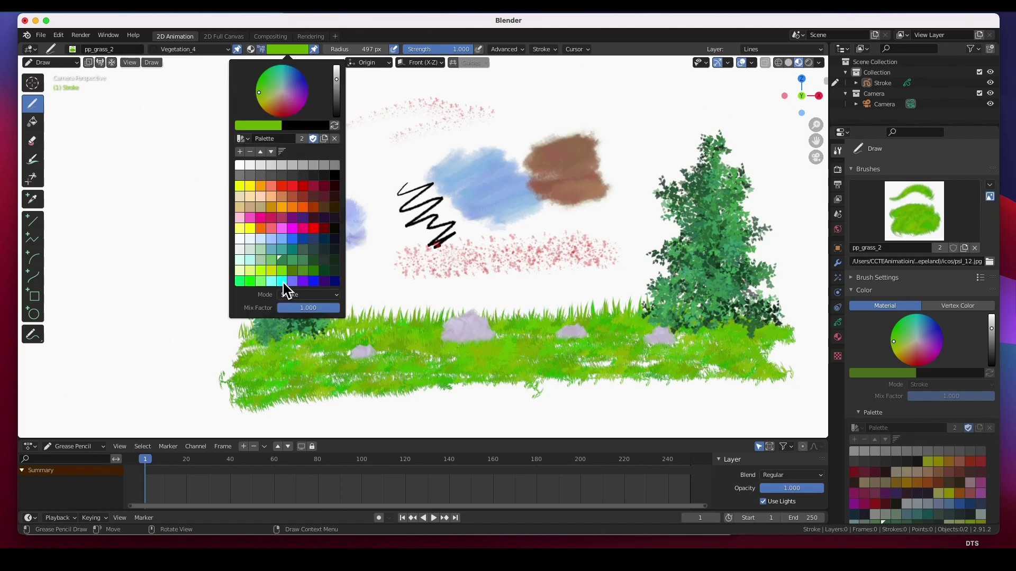
click(293, 262)
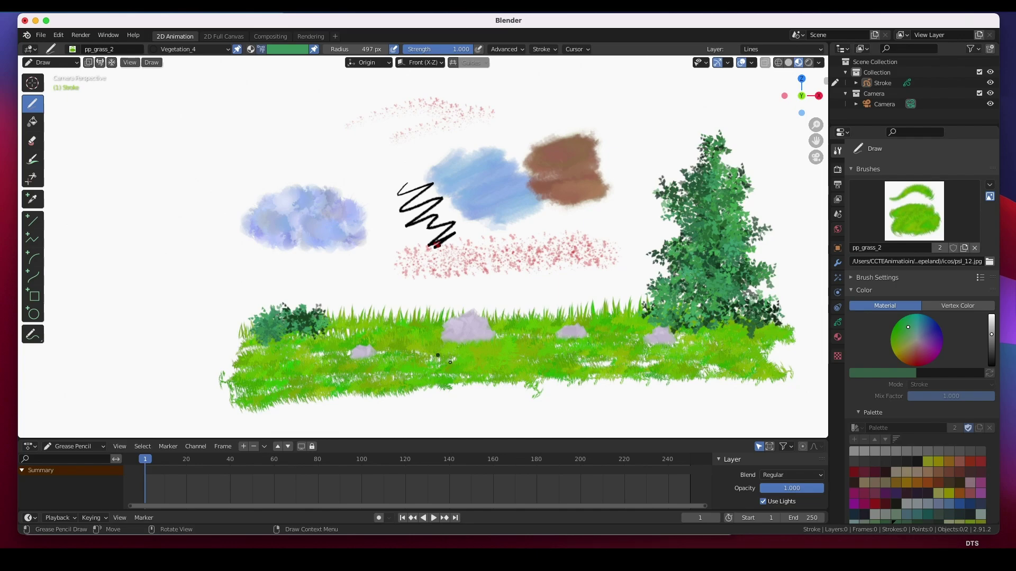
drag(449, 342, 496, 340)
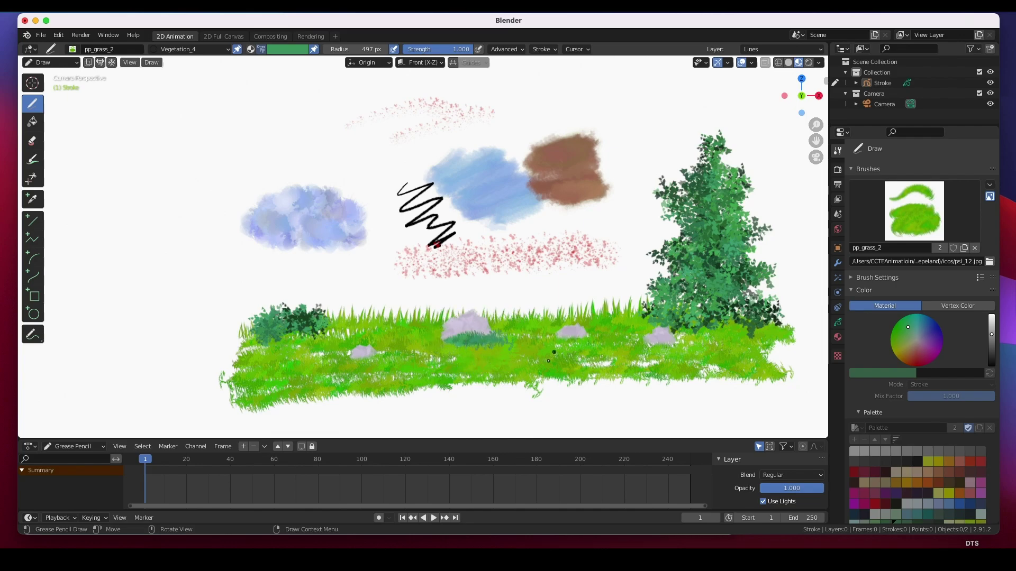
key(ctrl+z)
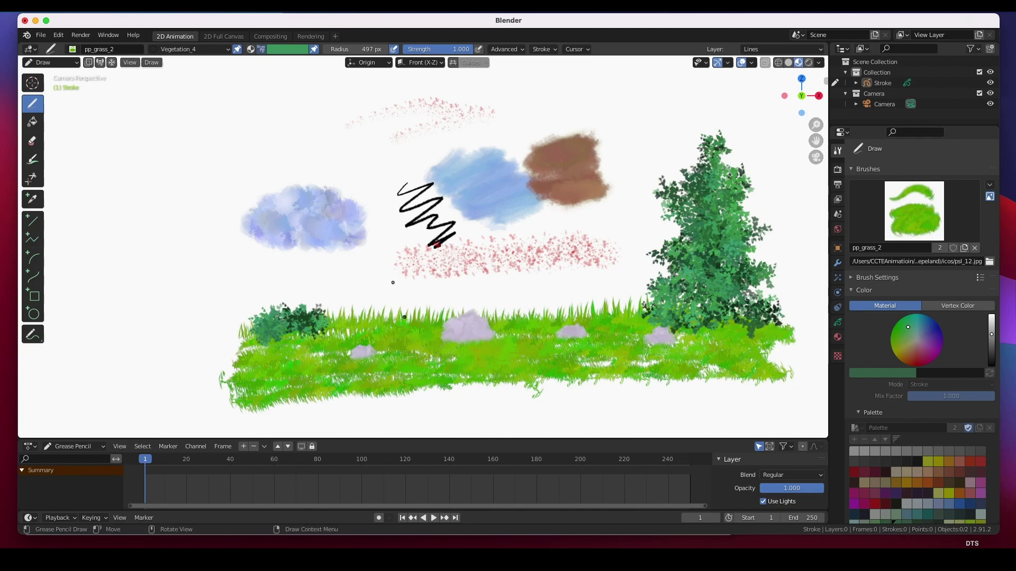
click(295, 57)
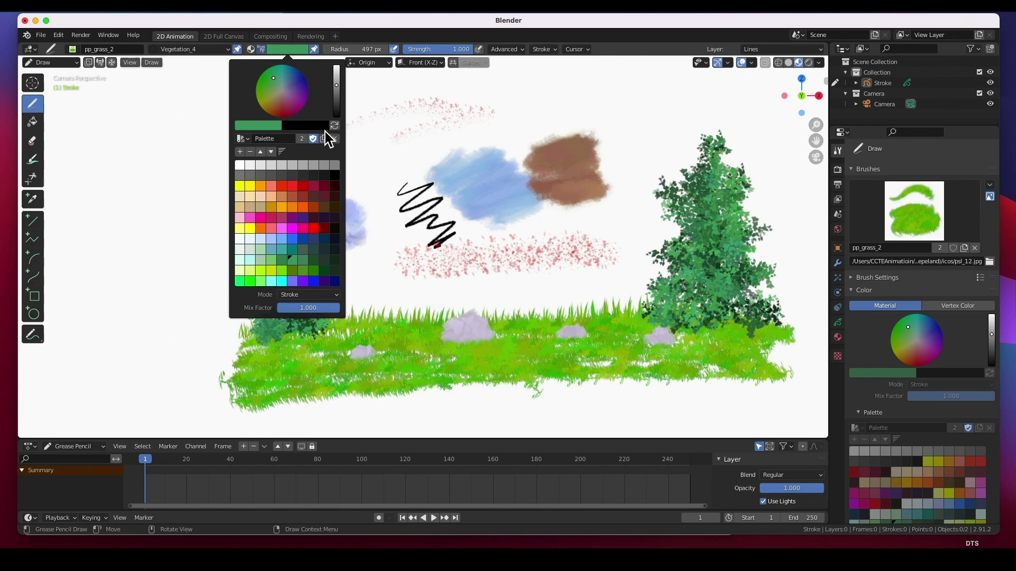
click(284, 264)
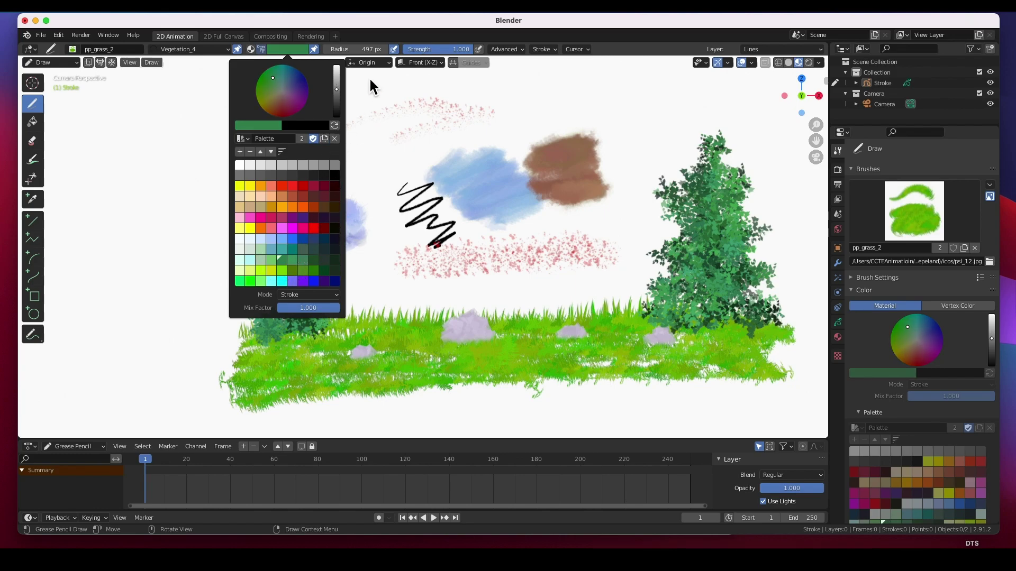
With Radius 310 px and Strength 0.415, paint shadow grass beneath and around the gray rocks
drag(336, 53, 346, 54)
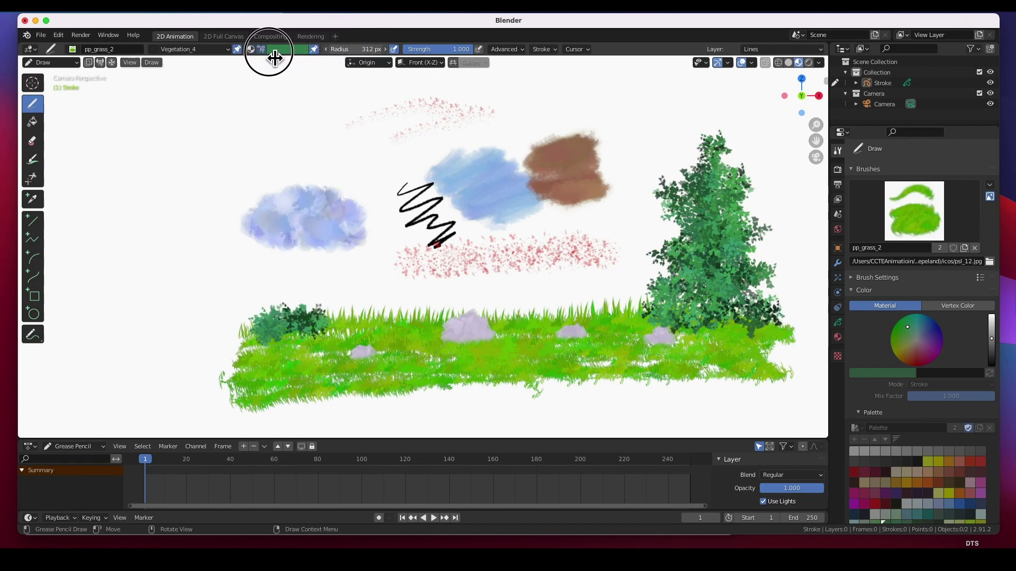
drag(347, 53, 267, 53)
drag(449, 56, 401, 52)
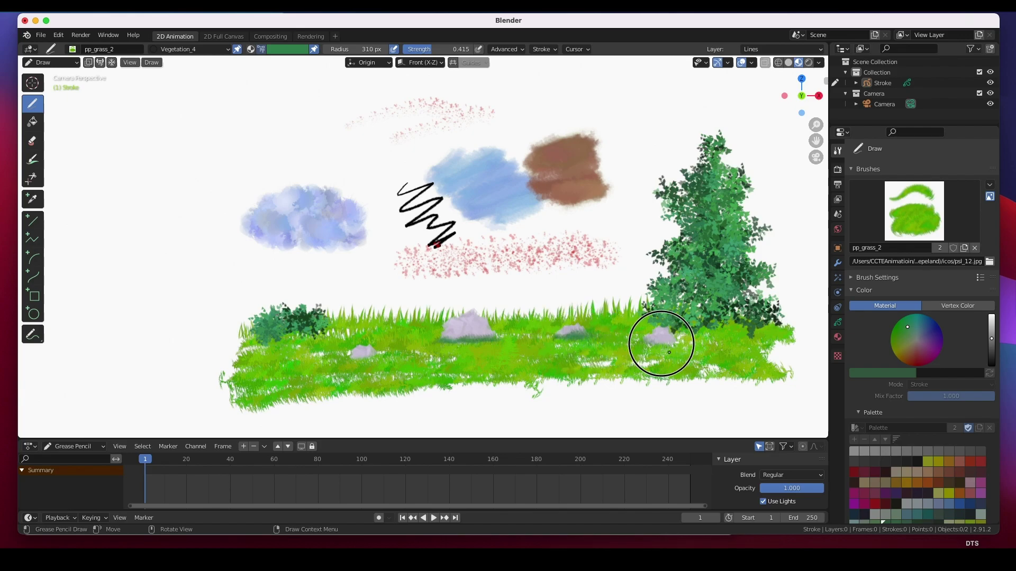
drag(670, 352, 642, 354)
drag(326, 356, 353, 359)
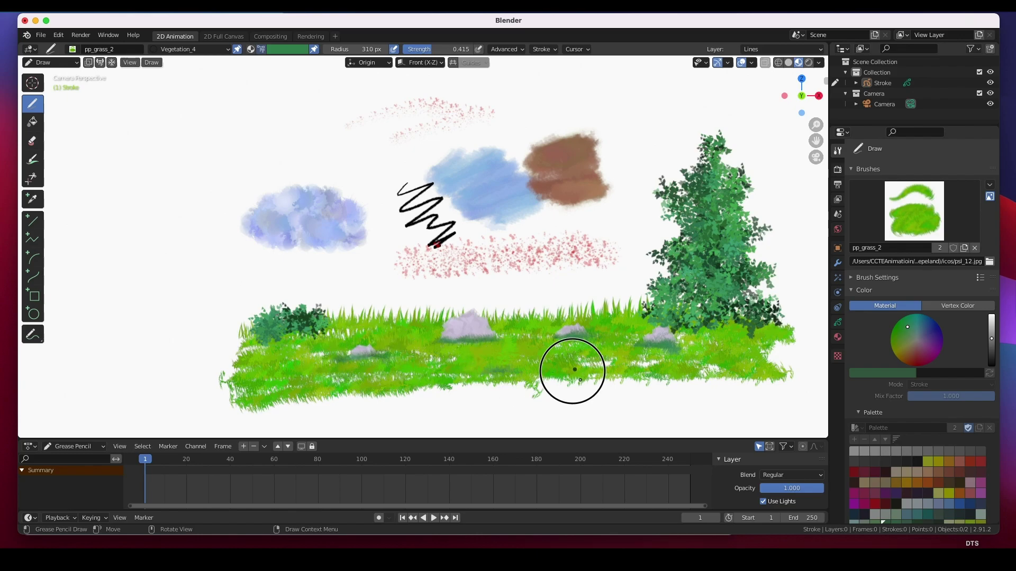
drag(659, 360, 773, 362)
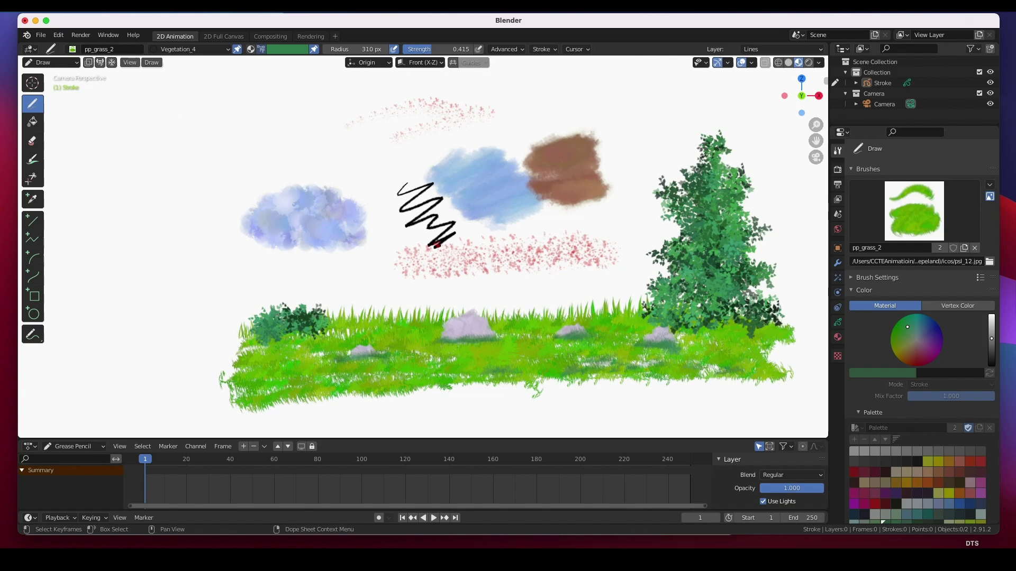
mouse_move(83, 565)
click(83, 544)
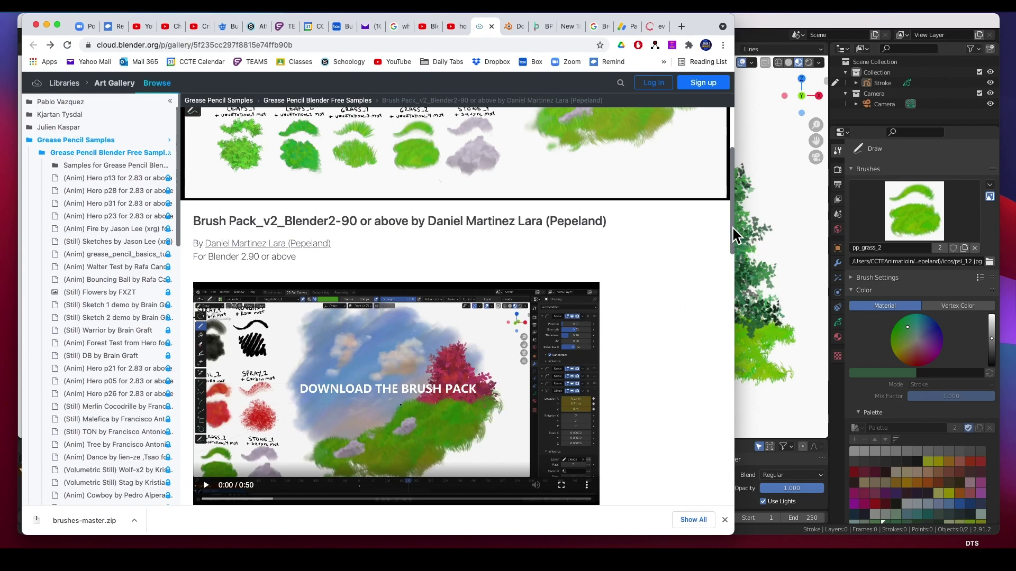
drag(734, 234, 687, 342)
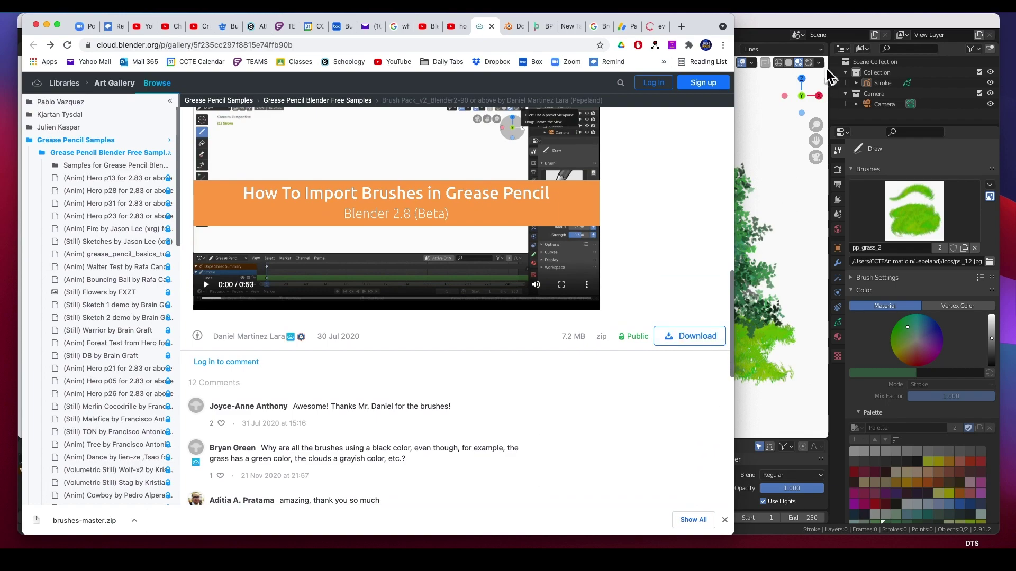
click(824, 32)
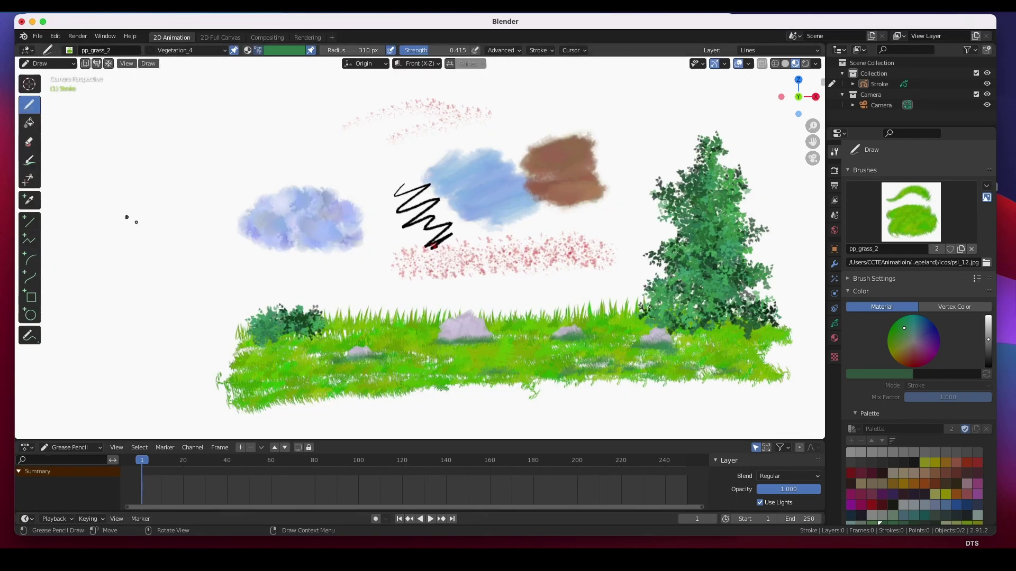
Start File > Append and navigate the browser to the Desktop folder
click(51, 15)
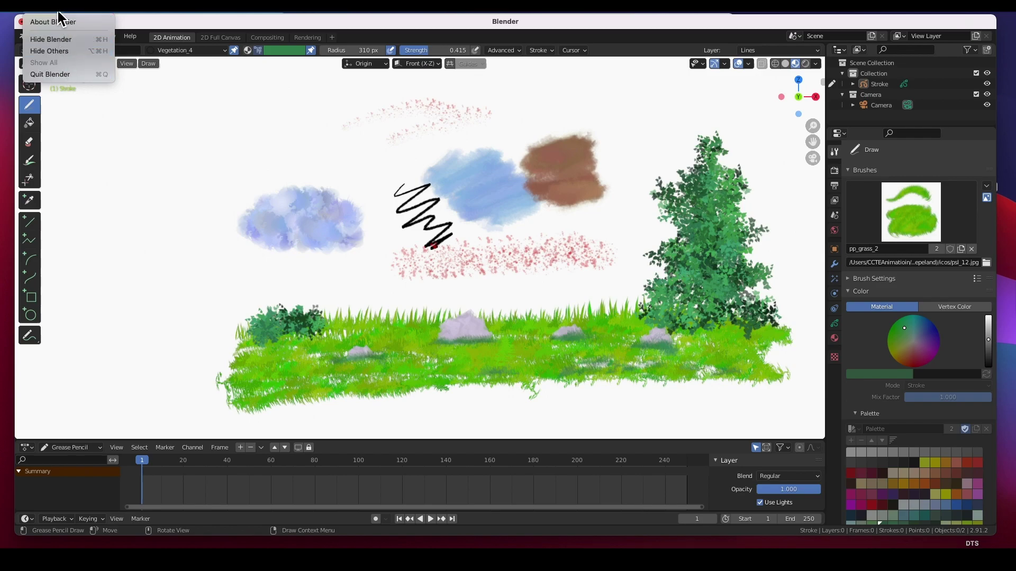
click(40, 38)
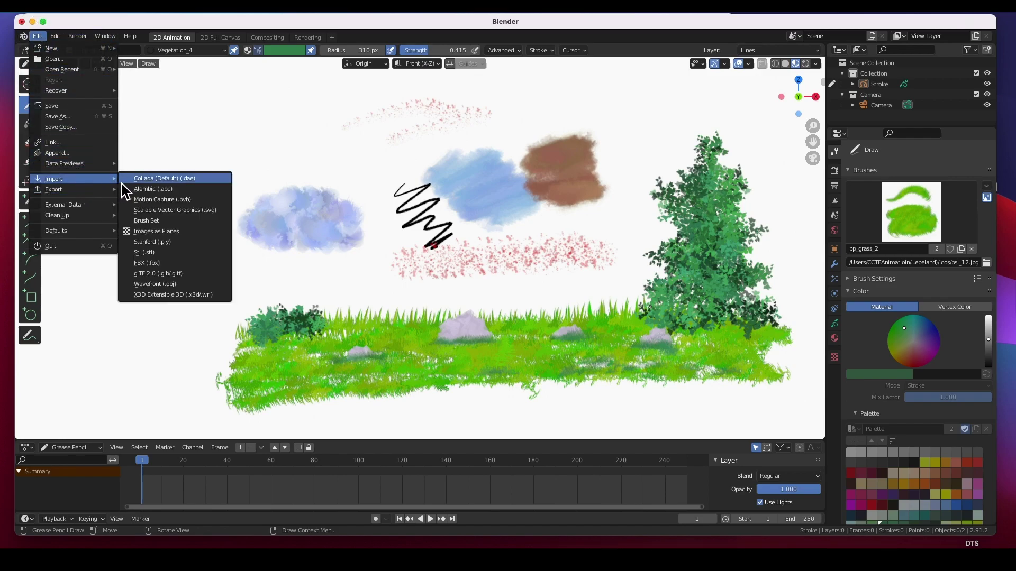
click(78, 153)
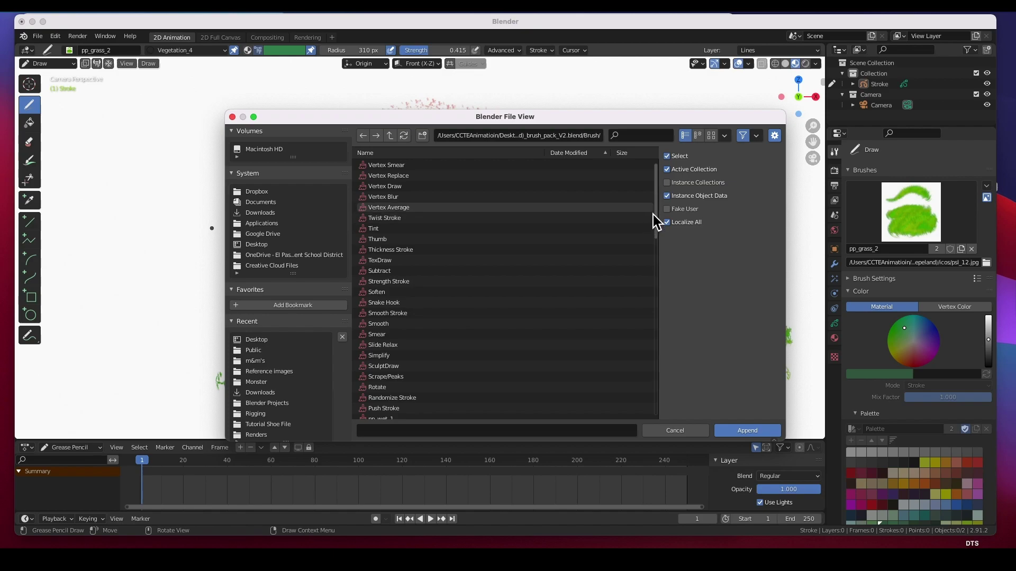
drag(656, 213, 631, 228)
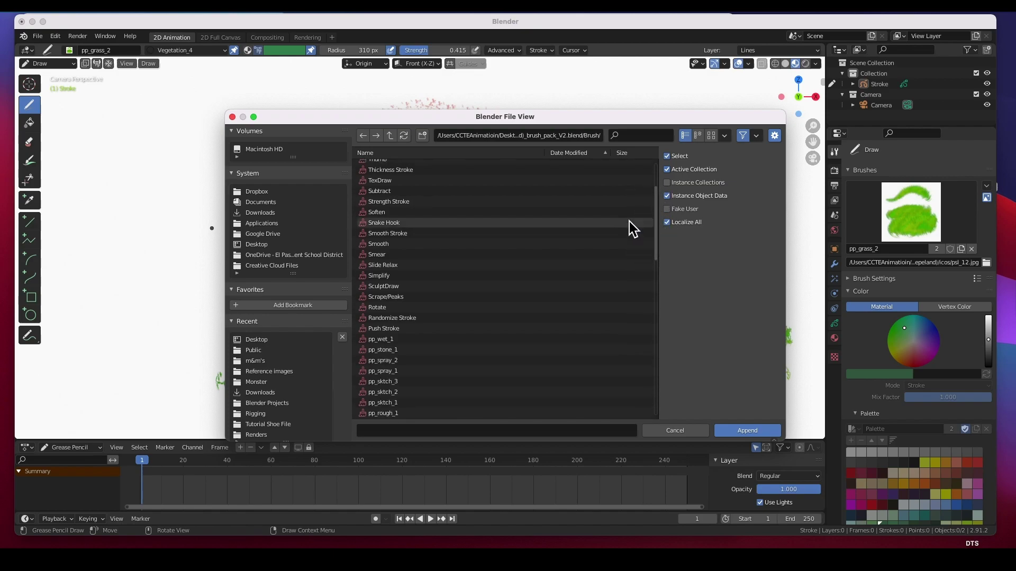
click(261, 245)
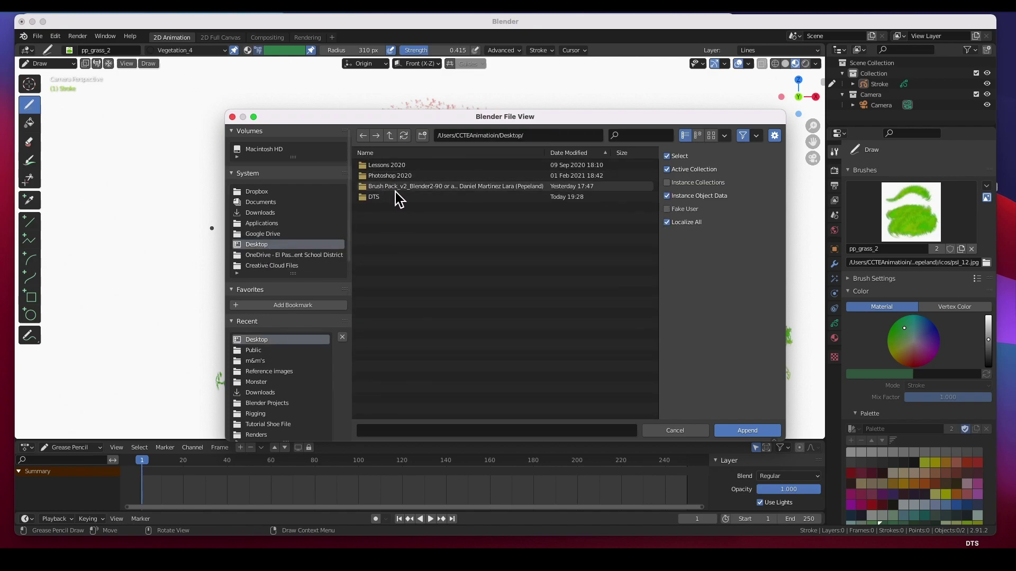
Browse into Brush Pack/brush_pack_V2.blend/Brush and select pp_grass_2 among the pp_ brushes
double_click(454, 187)
double_click(415, 178)
double_click(380, 292)
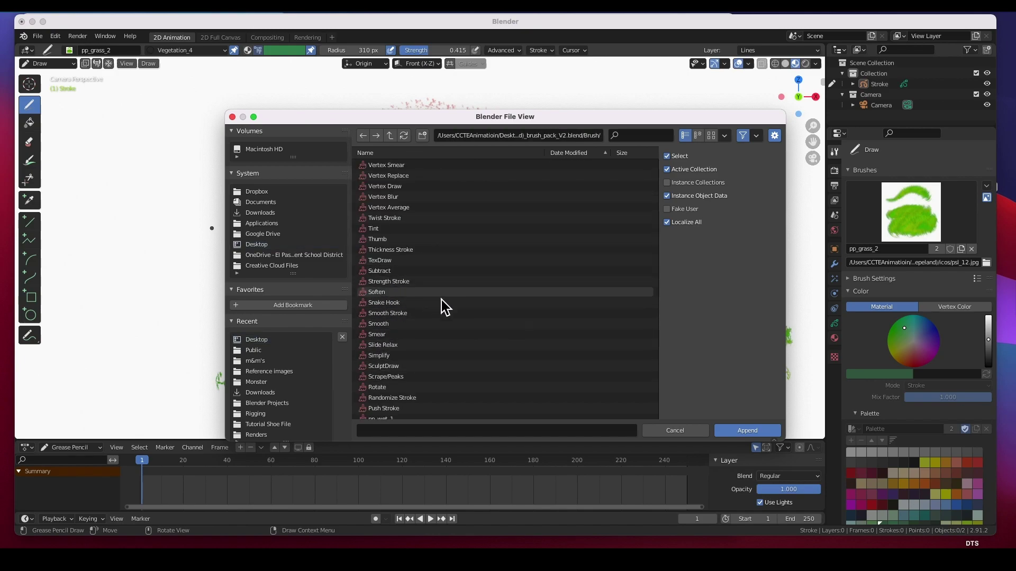
mouse_move(657, 224)
mouse_down()
mouse_move(653, 312)
mouse_move(653, 277)
mouse_up()
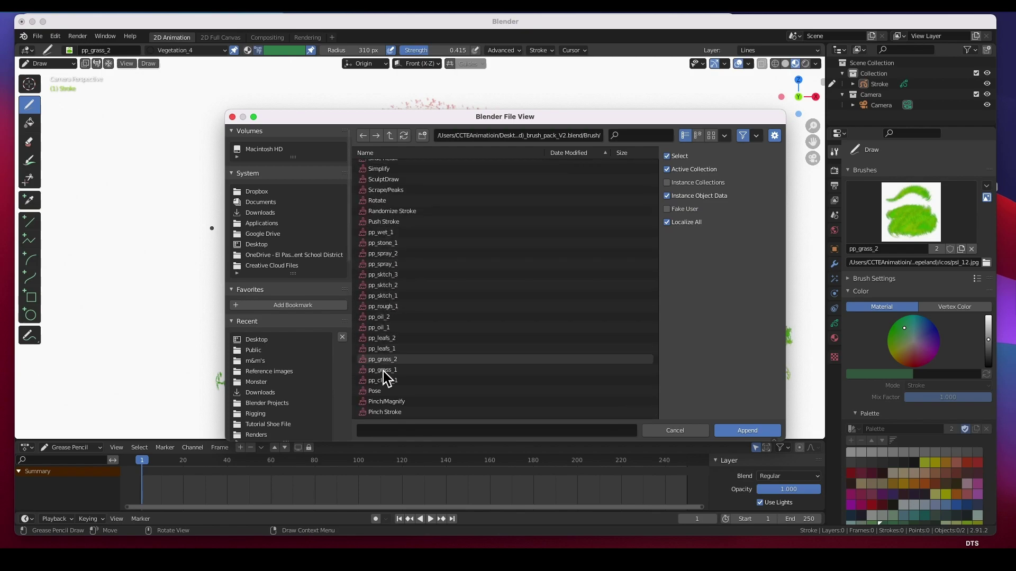
click(385, 264)
click(382, 359)
Append pp_grass_2 and confirm the pp_ brushes appear in the brush picker
click(730, 431)
click(908, 222)
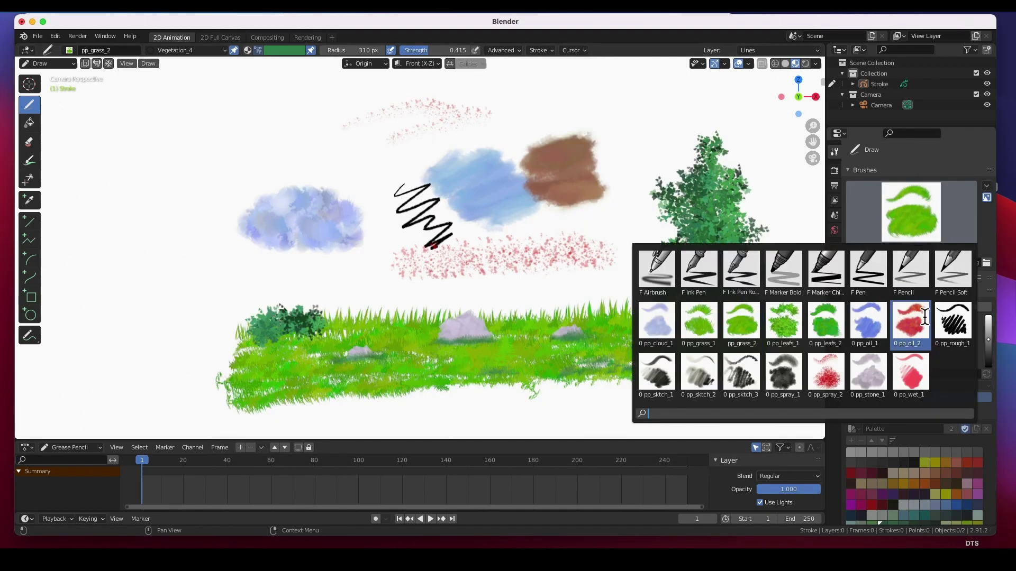